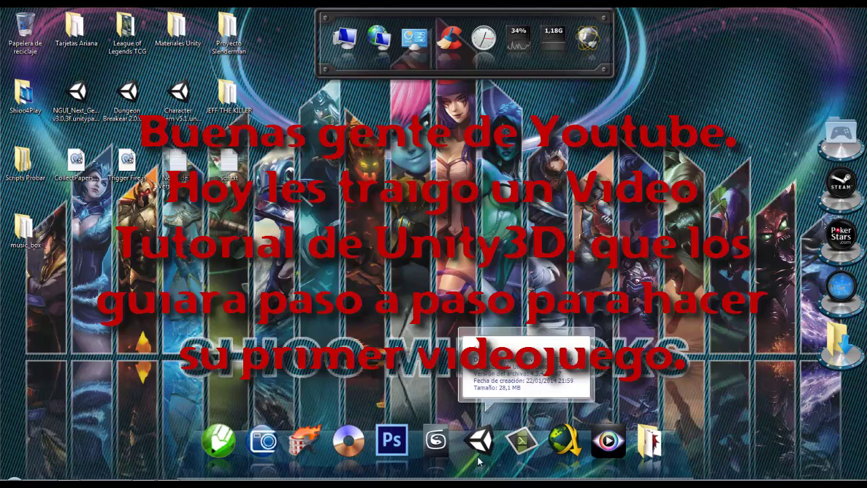
# - Launch a new Google Chrome window from the gadget bar icon
pyautogui.click(586, 37)
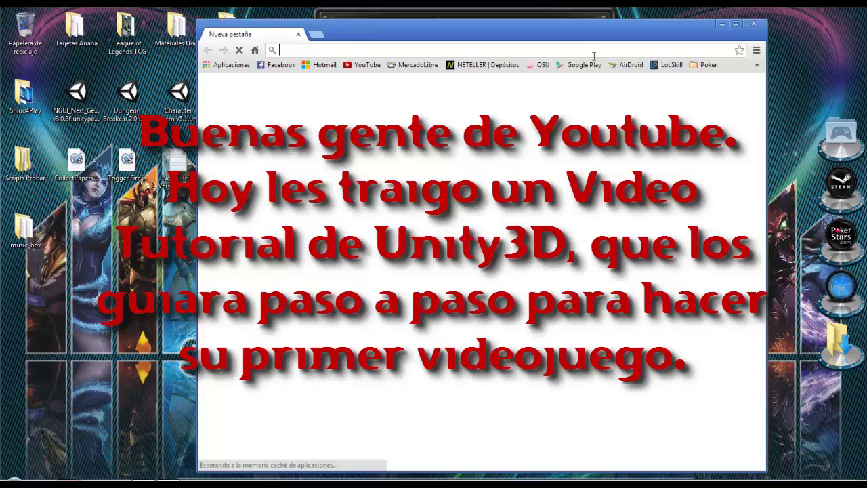
pyautogui.click(736, 23)
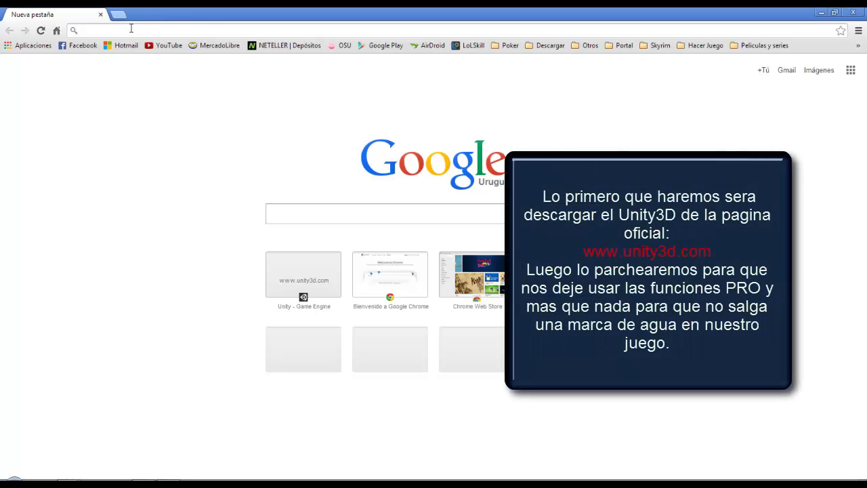
pyautogui.write('www.')
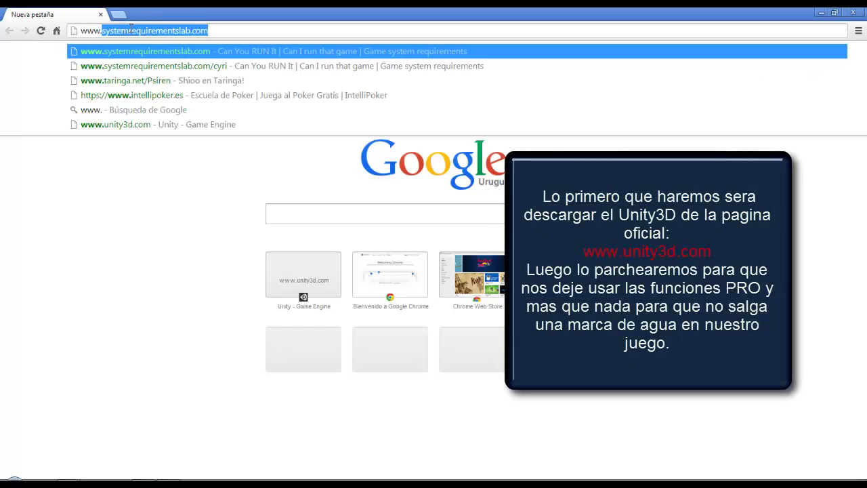
pyautogui.write('unity3')
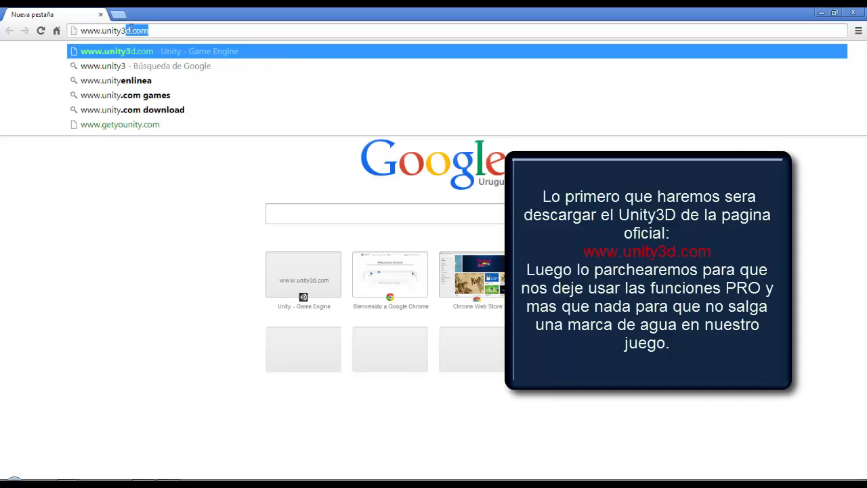
pyautogui.write('d.com')
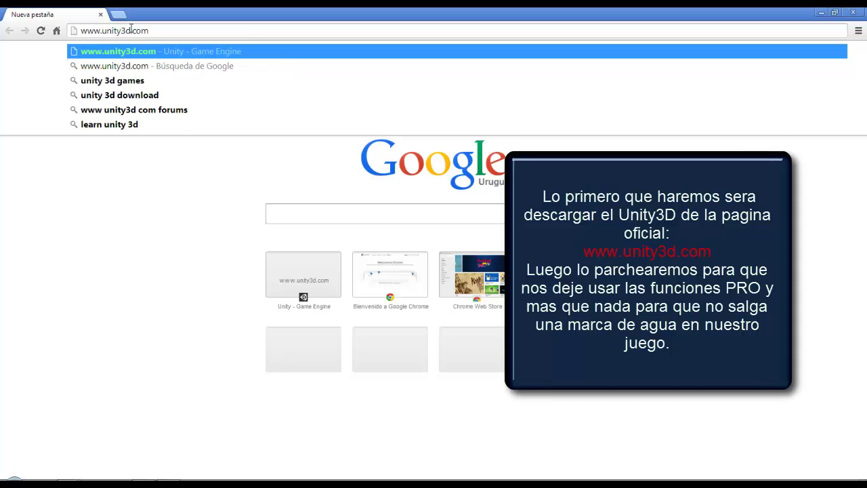
pyautogui.click(127, 55)
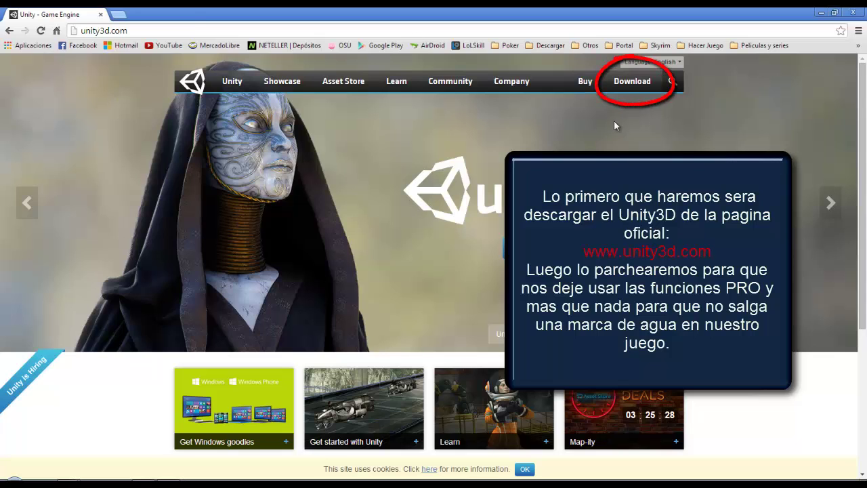
# - Start the Unity 4.3.4 download, cancel it, and minimize Chrome
pyautogui.click(645, 86)
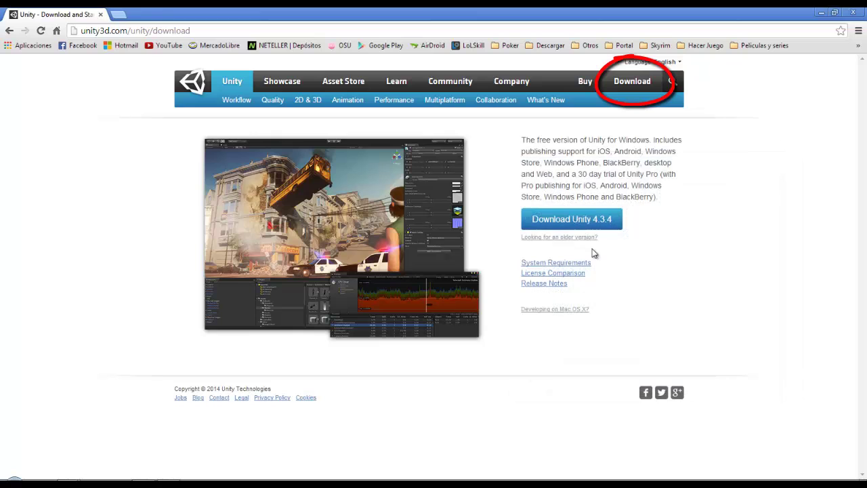
pyautogui.click(570, 222)
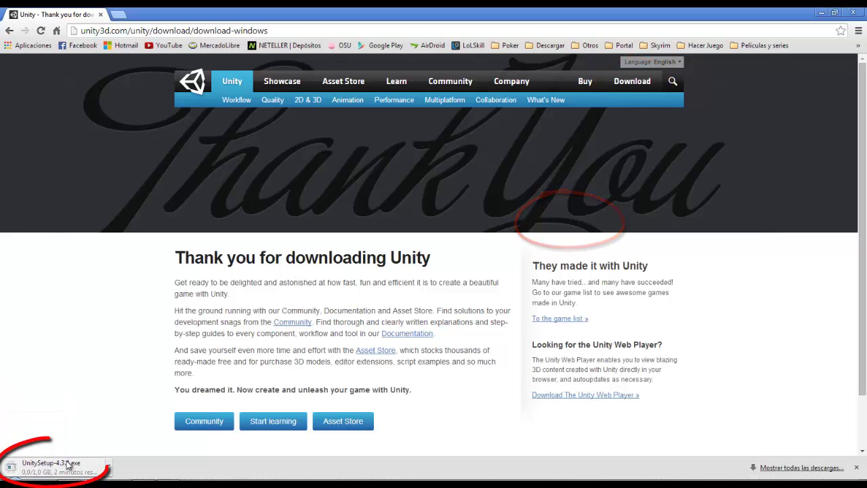
pyautogui.click(109, 465)
pyautogui.click(136, 451)
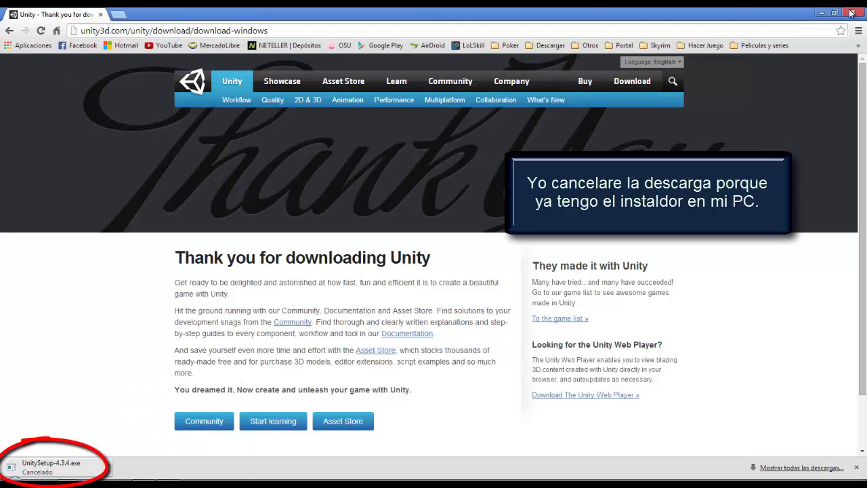
pyautogui.click(822, 13)
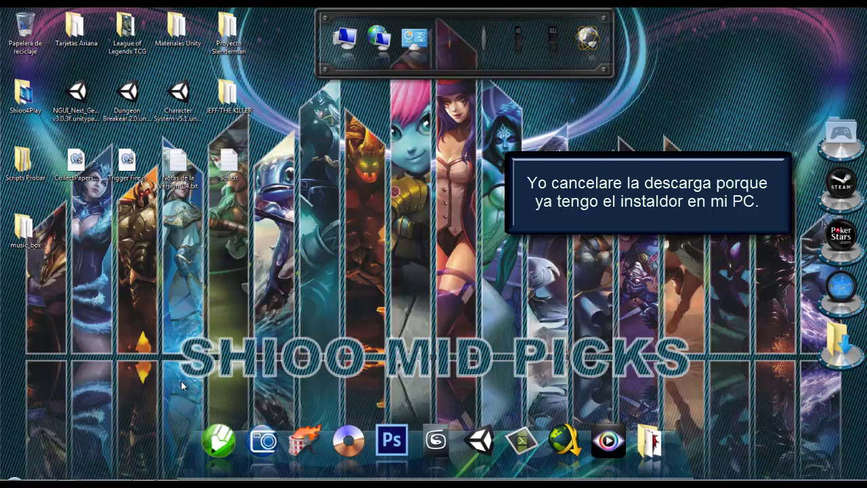
# - Launch UnitySetup-4.3.4.exe from the Programas\Unity folder
pyautogui.click(648, 440)
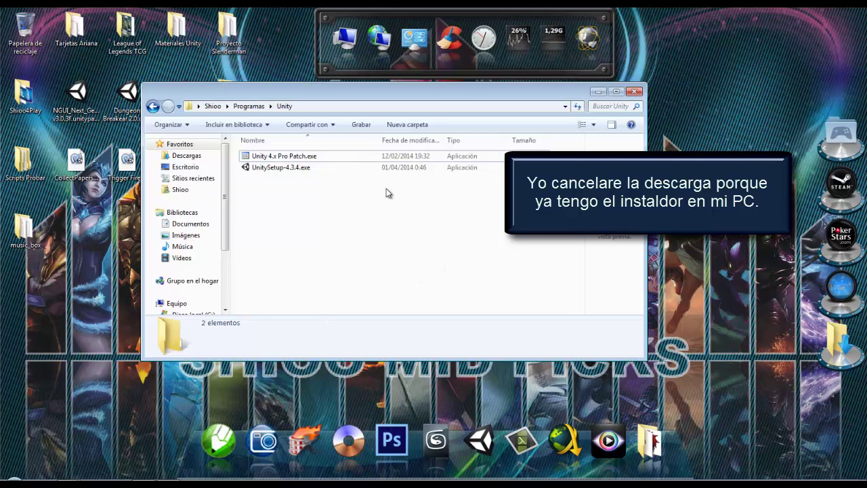
pyautogui.click(281, 168)
pyautogui.moveTo(275, 193); pyautogui.dragTo(277, 179)
pyautogui.doubleClick(286, 168)
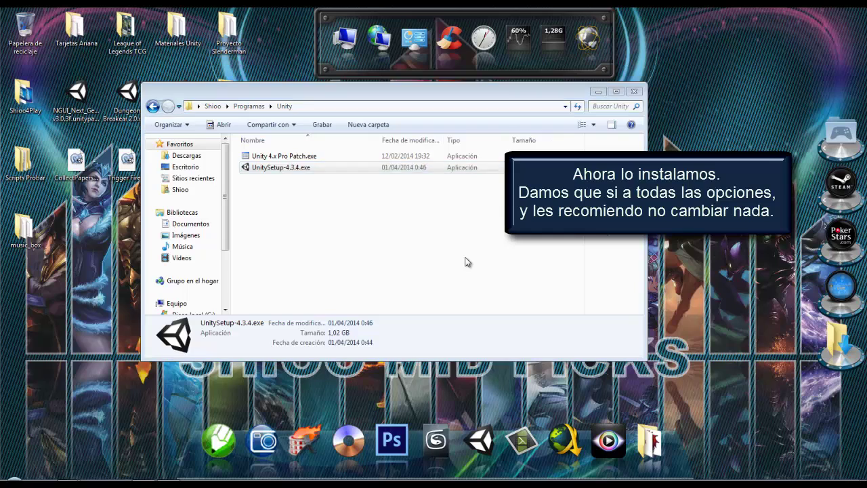
# - Accept the license and install Unity 4.3.4f1 with default components and folder
pyautogui.click(491, 336)
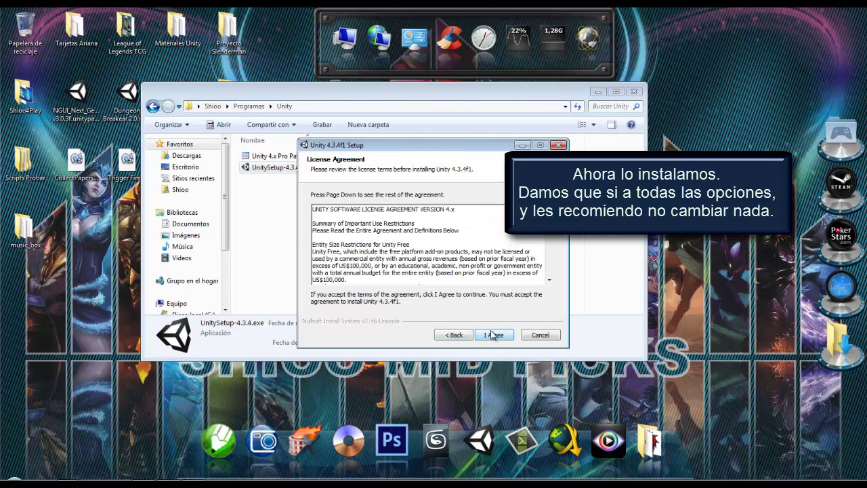
pyautogui.click(492, 335)
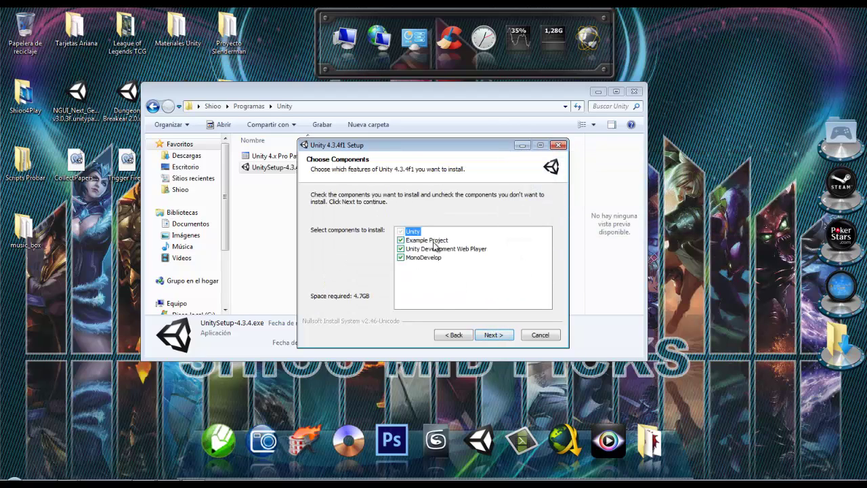
pyautogui.click(503, 339)
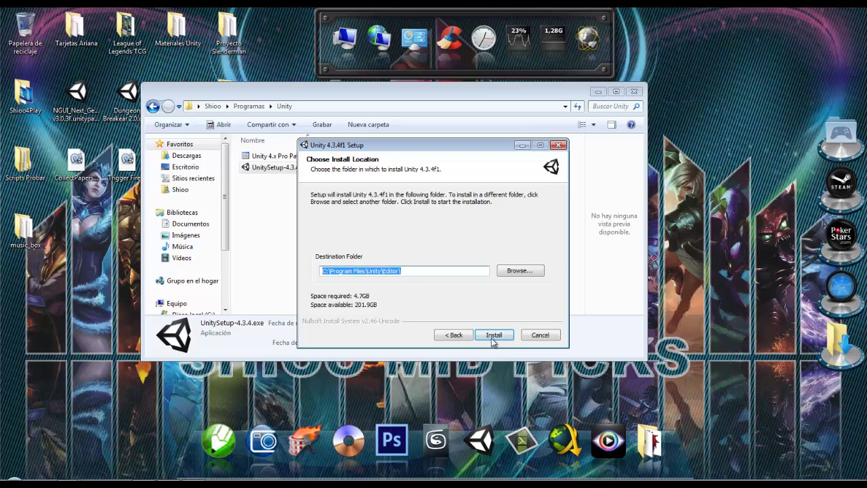
pyautogui.click(492, 337)
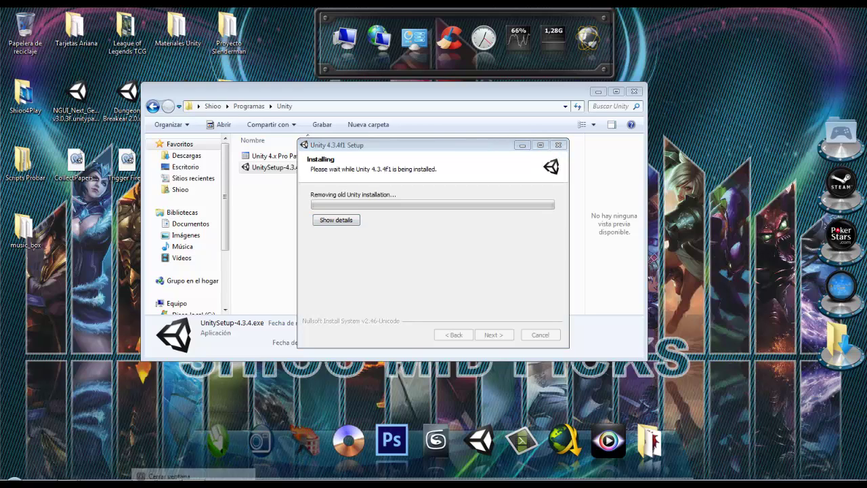
# - Wait for the Unity 4.3.4f1 install to reach its completion page
pyautogui.click(218, 440)
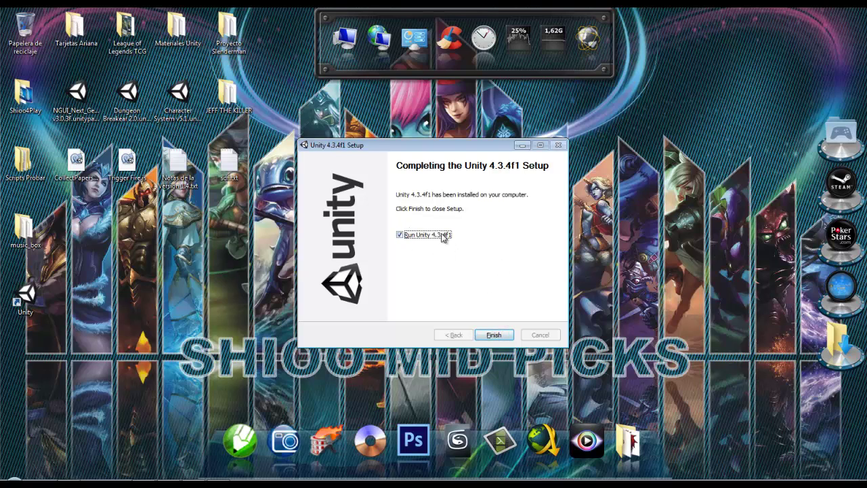
# - Finish the Unity setup and add the Unity shortcut to the dock, keeping the desktop shortcut
pyautogui.click(497, 334)
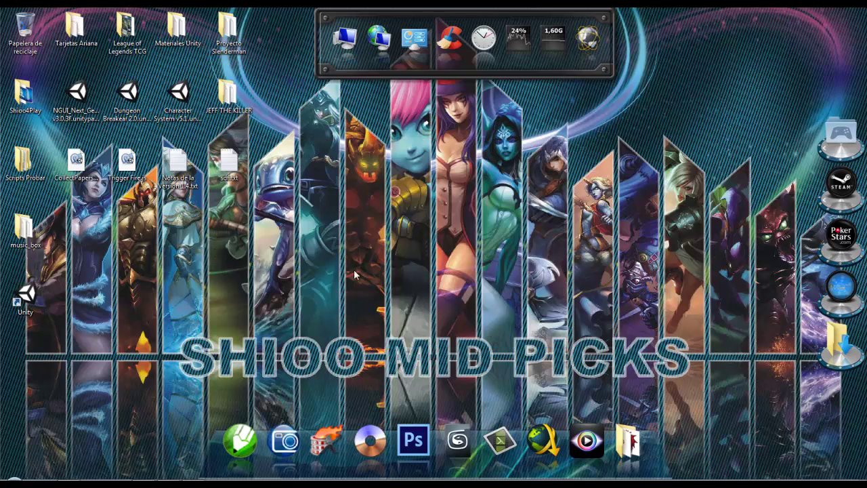
pyautogui.moveTo(26, 298); pyautogui.dragTo(437, 442)
pyautogui.moveTo(26, 297); pyautogui.dragTo(38, 35)
pyautogui.click(543, 312)
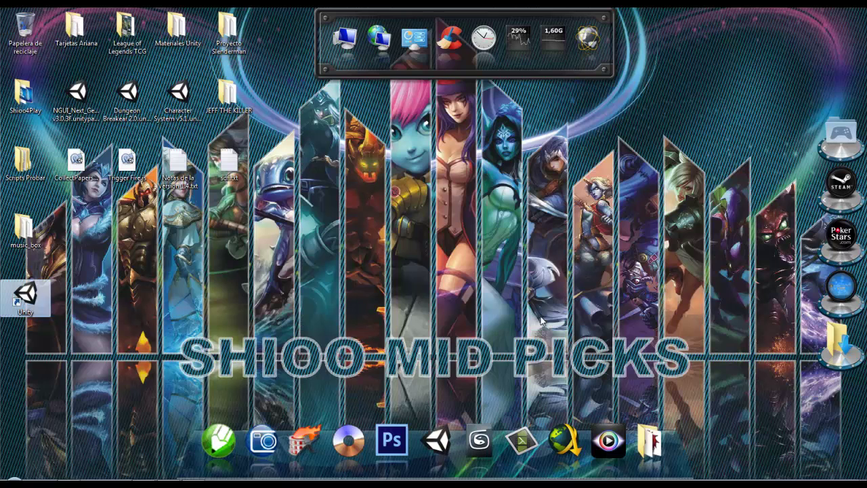
pyautogui.click(118, 352)
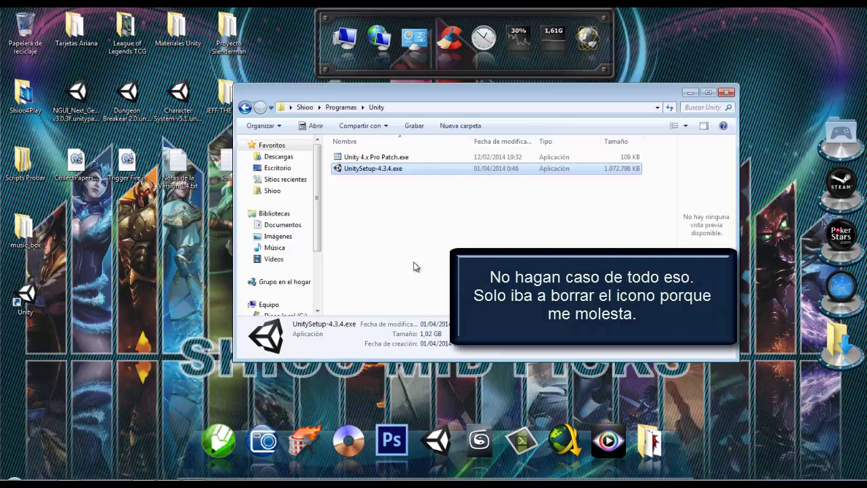
# - Run Unity 4.x Pro Patch, allowing the unsigned file to run
pyautogui.click(380, 157)
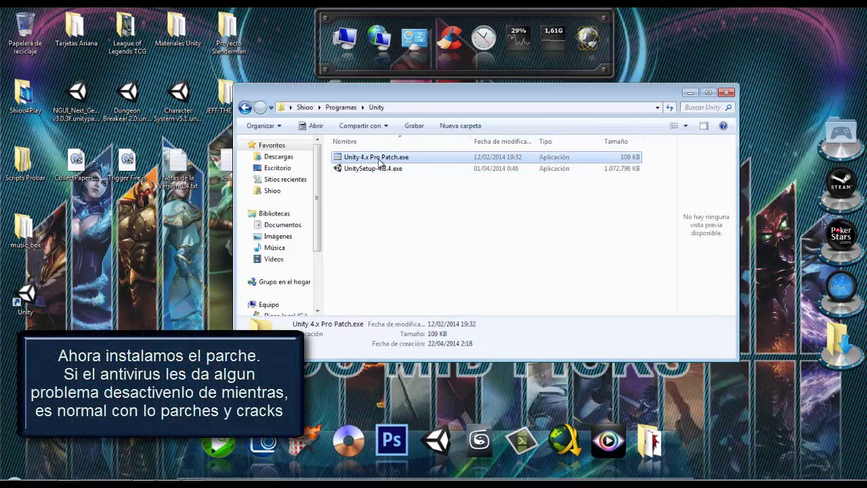
pyautogui.doubleClick(380, 161)
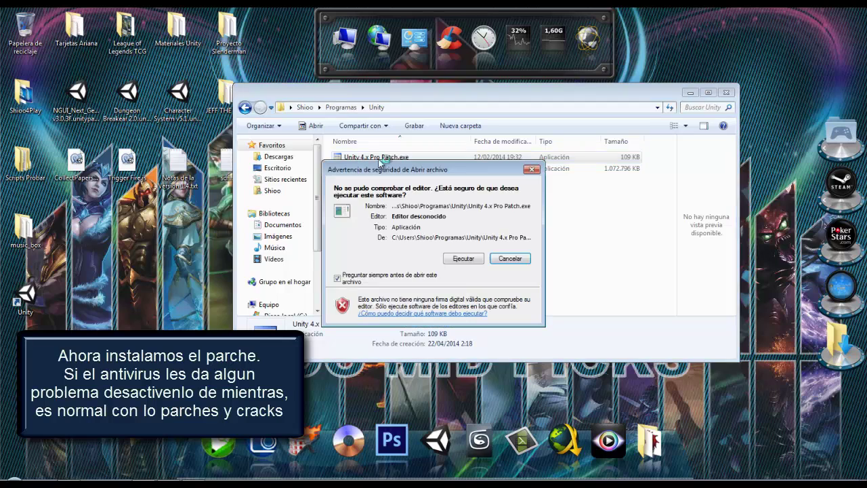
pyautogui.click(465, 258)
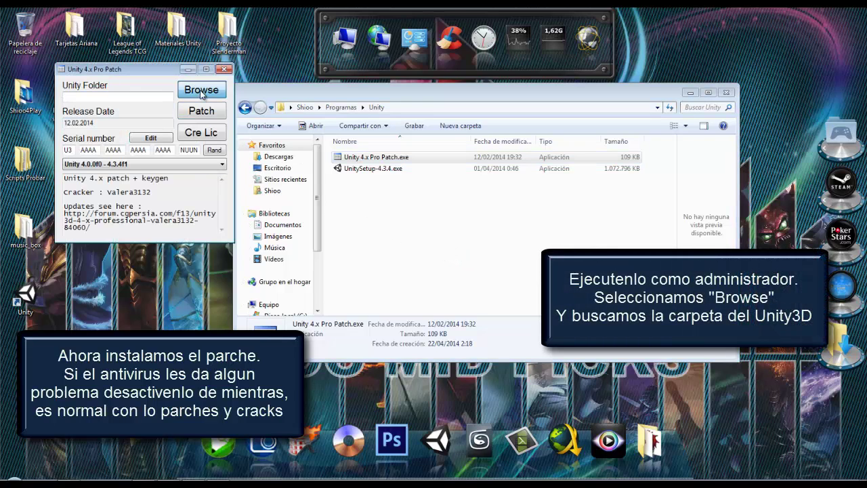
# - Set the patch target folder to C:\Program Files\Unity\Editor
pyautogui.click(198, 91)
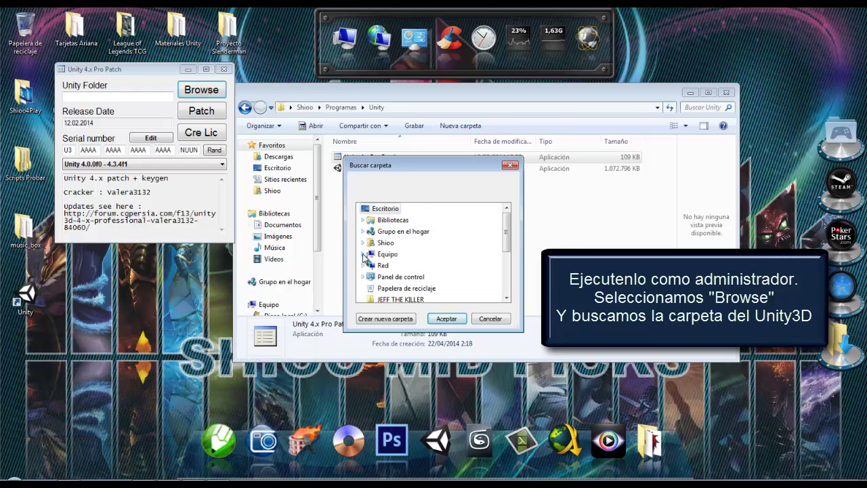
pyautogui.click(363, 254)
pyautogui.scroll(-1, 369, 240)
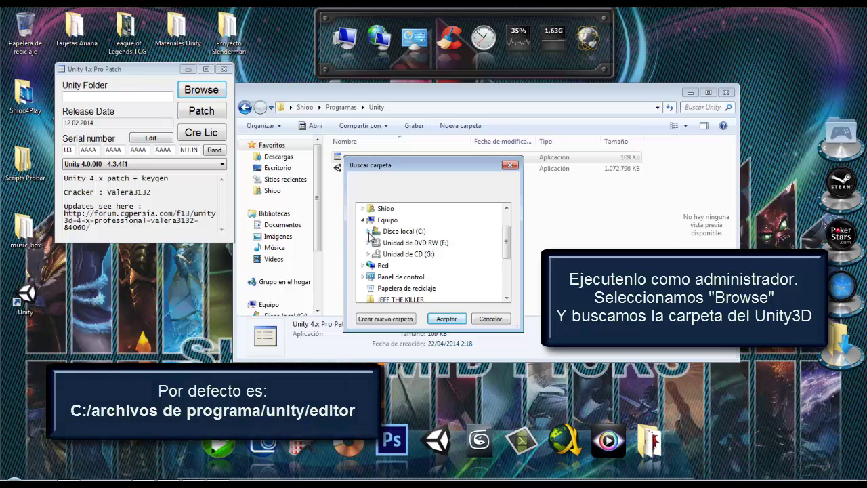
pyautogui.click(368, 232)
pyautogui.scroll(-2, 370, 237)
pyautogui.scroll(1, 373, 240)
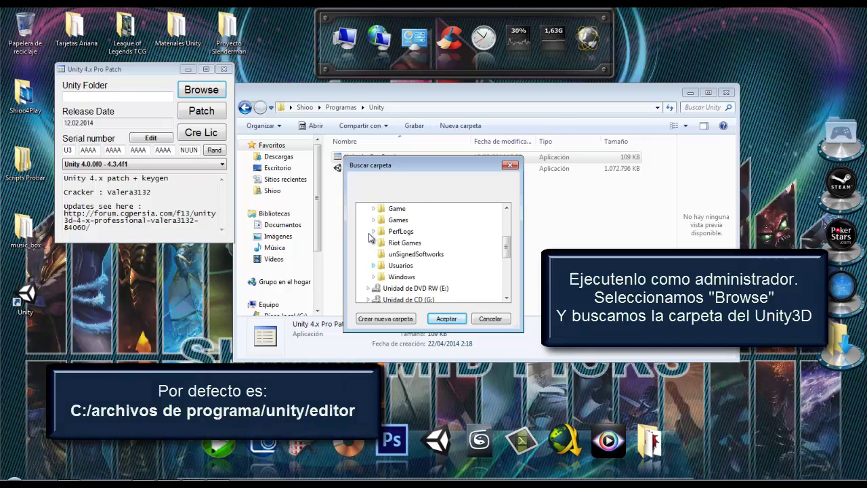
pyautogui.scroll(2, 374, 247)
pyautogui.click(375, 254)
pyautogui.scroll(-1, 386, 257)
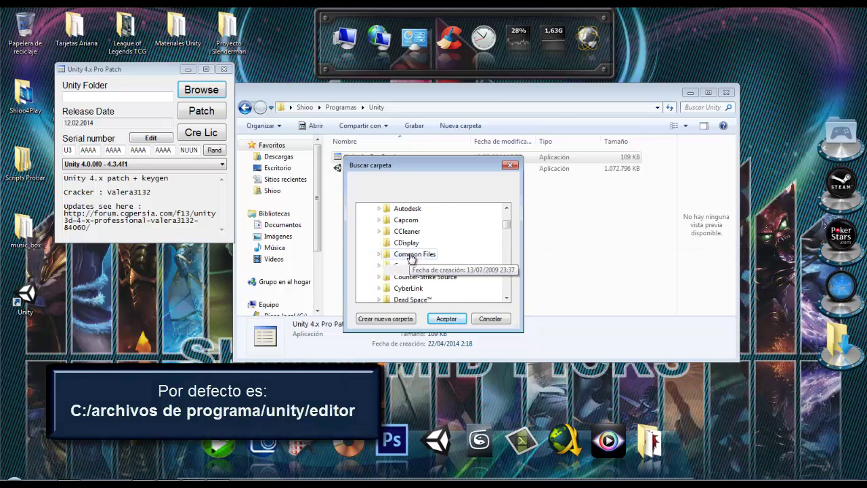
pyautogui.scroll(-1, 399, 259)
pyautogui.scroll(-1, 409, 261)
pyautogui.scroll(-1, 410, 262)
pyautogui.scroll(-2, 413, 262)
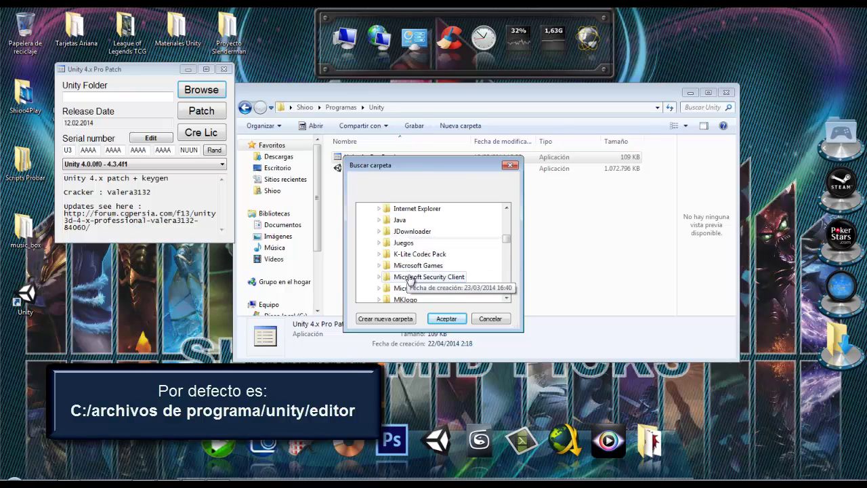
pyautogui.scroll(-2, 417, 263)
pyautogui.scroll(-3, 410, 265)
pyautogui.scroll(-2, 399, 260)
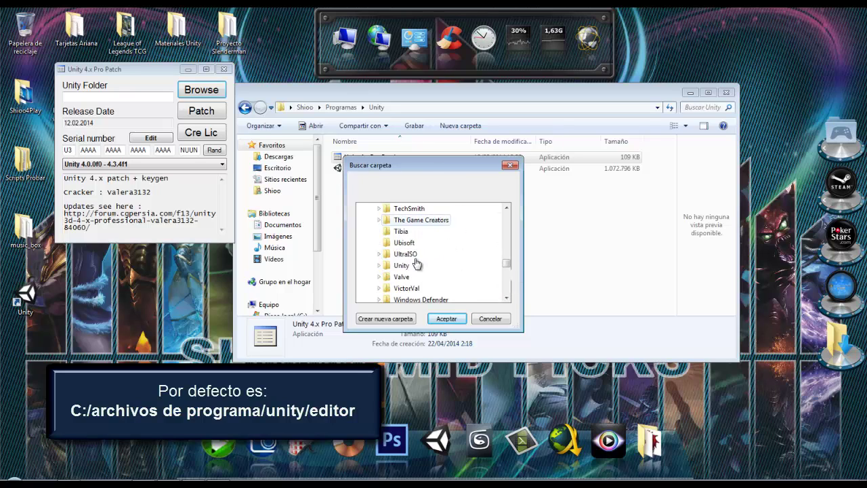
pyautogui.scroll(-1, 397, 252)
pyautogui.click(384, 232)
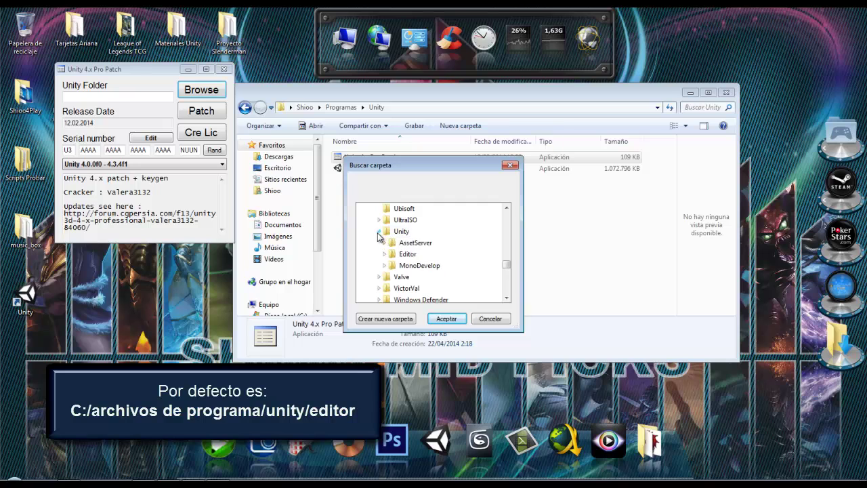
pyautogui.click(408, 254)
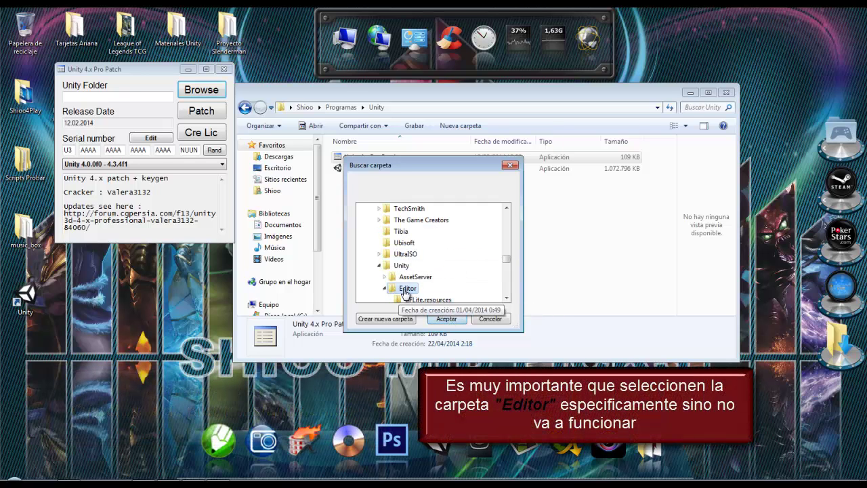
pyautogui.click(447, 319)
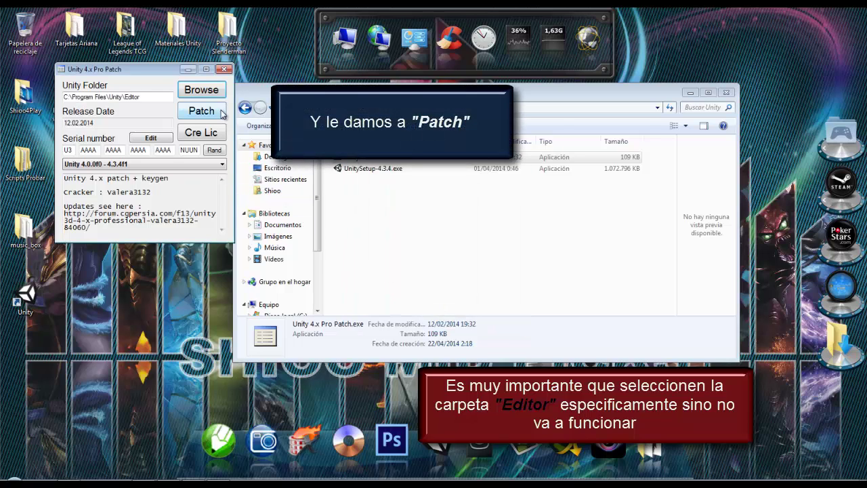
# - Apply the patch, agree to replace Unity_v4.ulf, and close the patcher
pyautogui.click(206, 113)
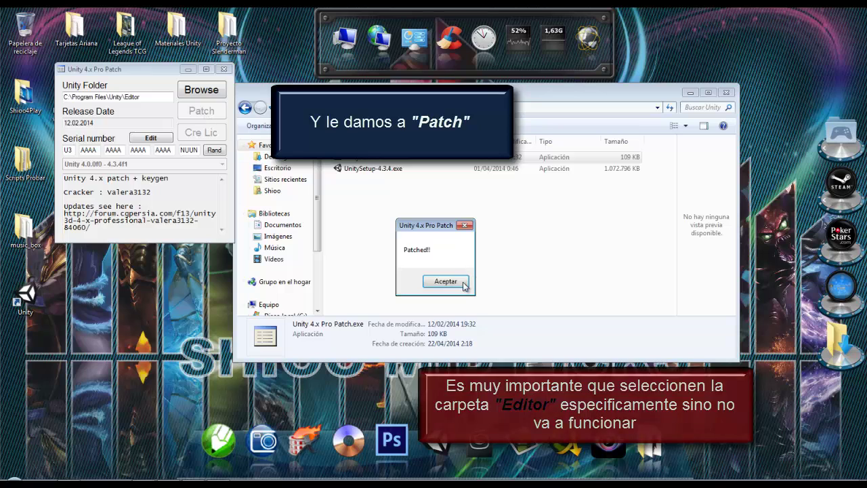
pyautogui.click(460, 285)
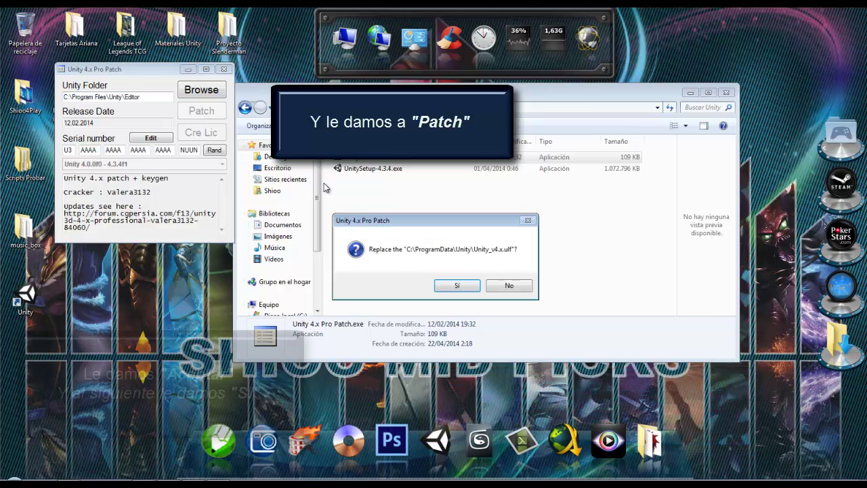
pyautogui.click(464, 290)
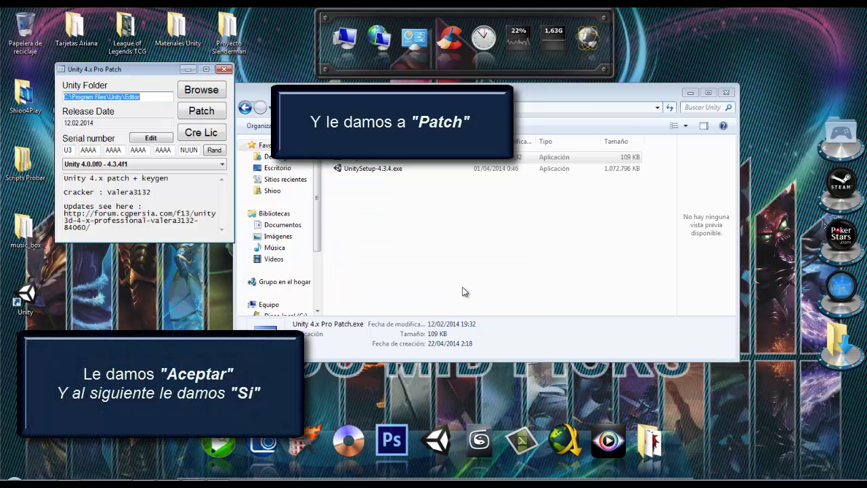
pyautogui.click(224, 70)
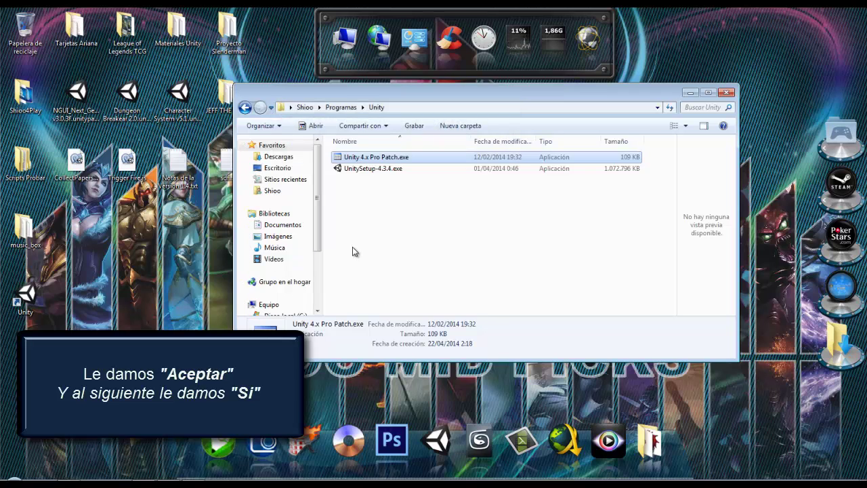
# - Close the Explorer window and launch Unity from its desktop shortcut
pyautogui.click(725, 93)
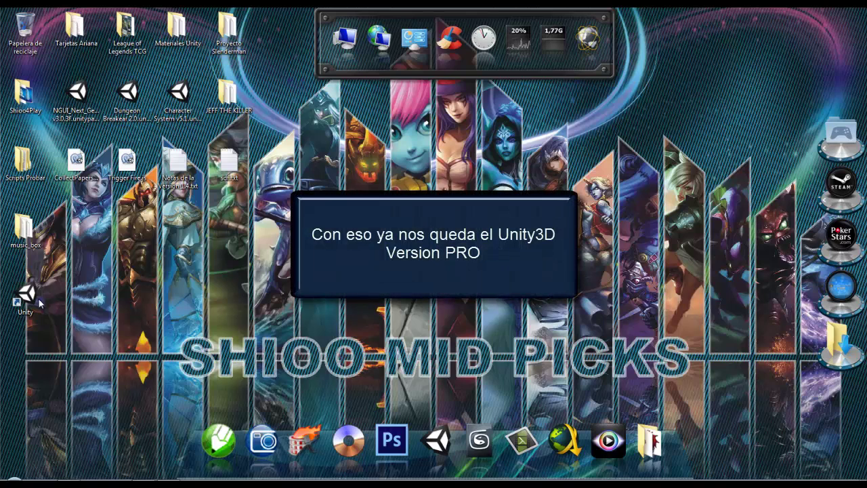
pyautogui.doubleClick(27, 298)
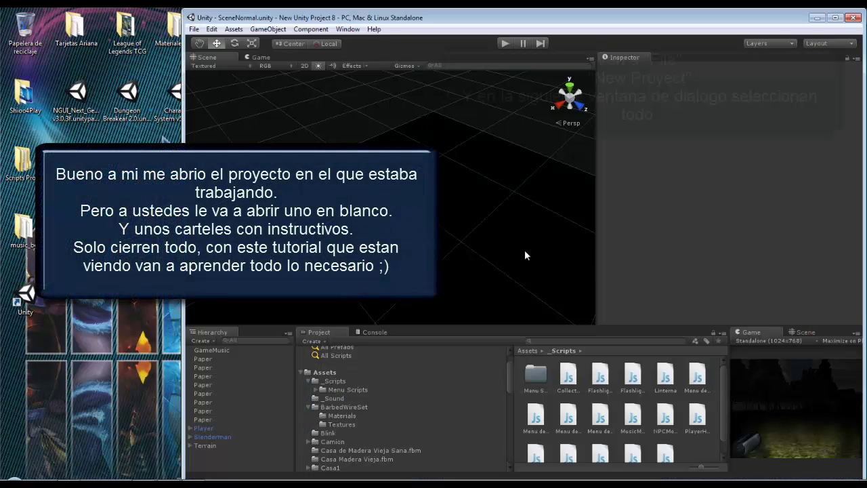
# - Start a new project and tick the packages from Character Controller through Water (Basic)
pyautogui.click(196, 30)
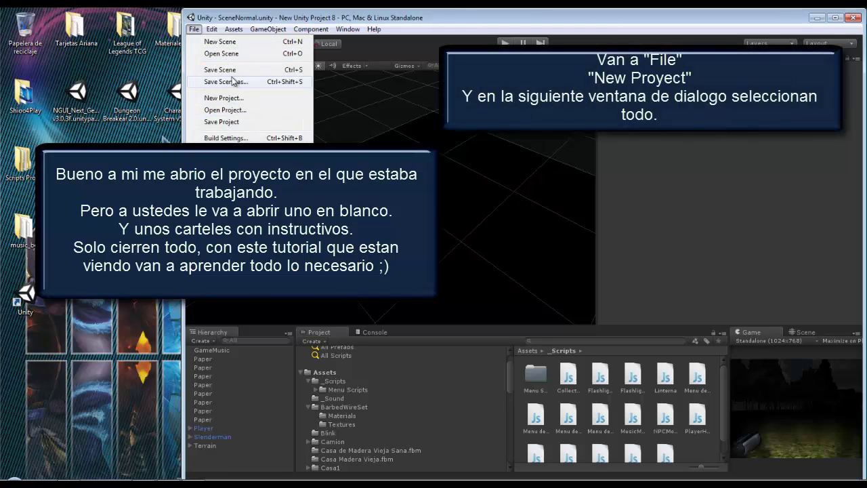
pyautogui.click(238, 98)
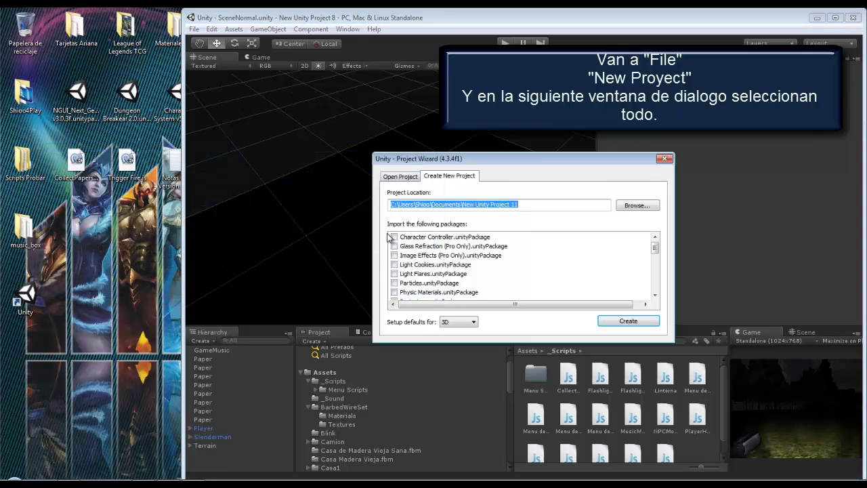
pyautogui.click(394, 236)
pyautogui.click(394, 246)
pyautogui.click(394, 255)
pyautogui.click(394, 264)
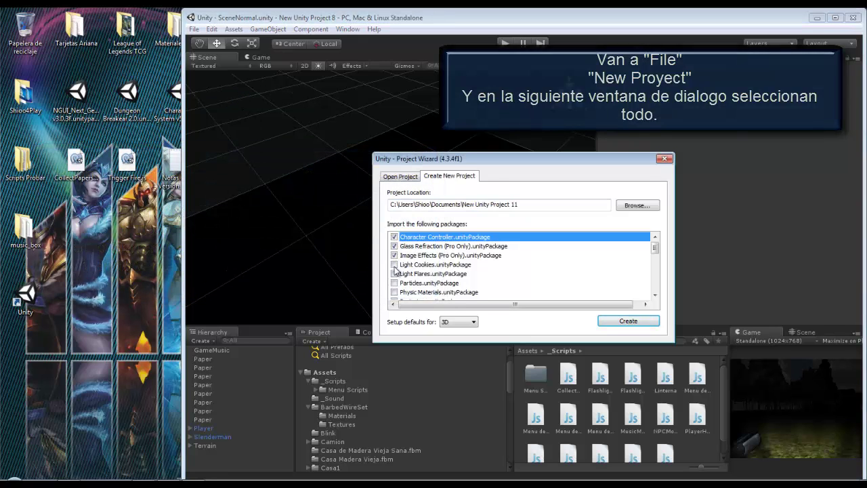
pyautogui.click(395, 273)
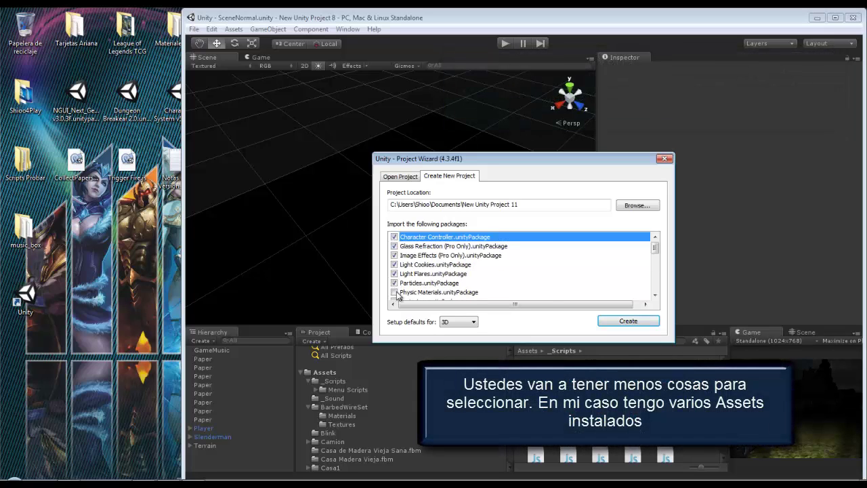
pyautogui.scroll(-1, 397, 296)
pyautogui.click(393, 265)
pyautogui.click(393, 273)
pyautogui.click(394, 283)
pyautogui.click(394, 292)
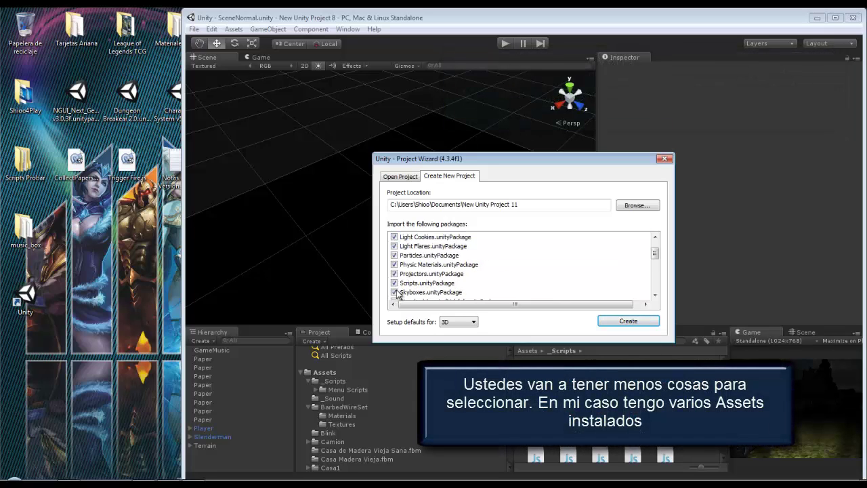
pyautogui.scroll(-1, 397, 295)
pyautogui.click(394, 273)
pyautogui.click(393, 283)
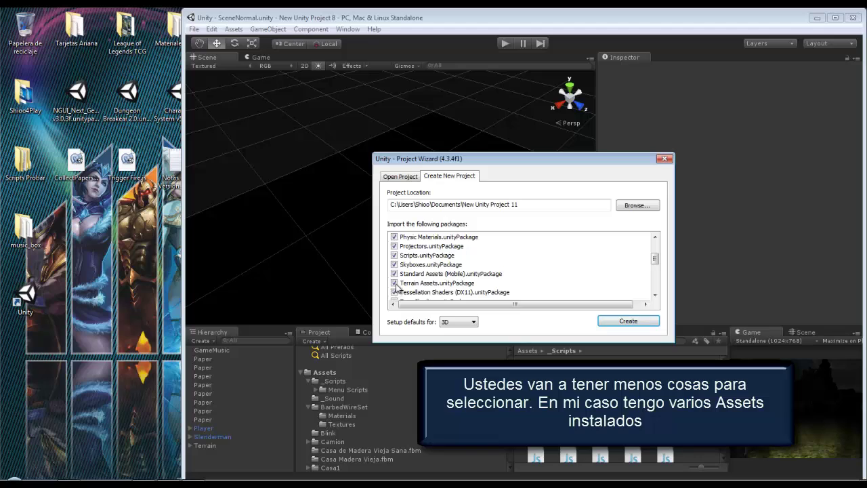
pyautogui.scroll(-1, 396, 287)
pyautogui.click(394, 273)
pyautogui.click(394, 282)
pyautogui.click(393, 292)
# - Tick the remaining packages, Water (Pro Only) through Damaged old transporters, and create the project
pyautogui.scroll(-1, 397, 289)
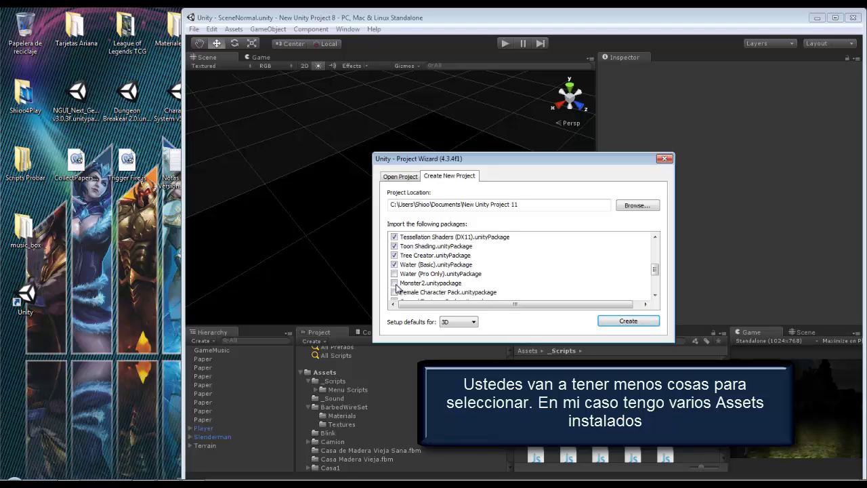
pyautogui.click(394, 273)
pyautogui.click(394, 283)
pyautogui.click(394, 292)
pyautogui.scroll(-1, 397, 285)
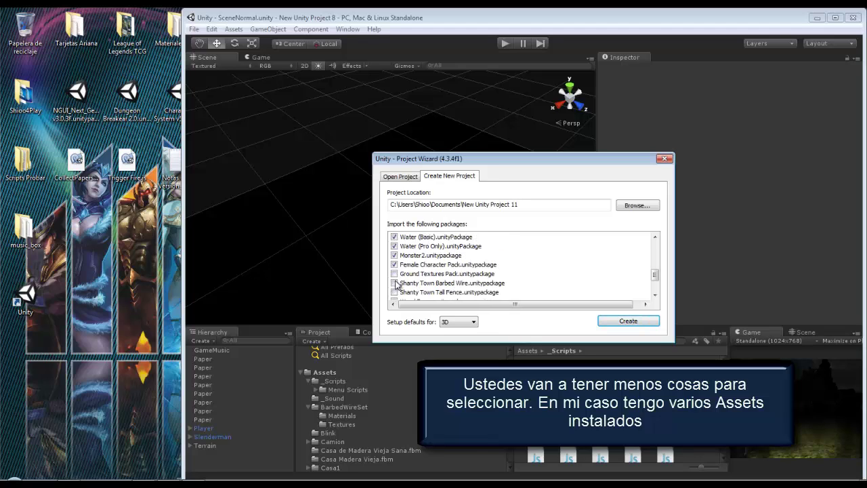
pyautogui.click(394, 273)
pyautogui.click(394, 282)
pyautogui.click(393, 292)
pyautogui.scroll(-1, 397, 290)
pyautogui.click(394, 273)
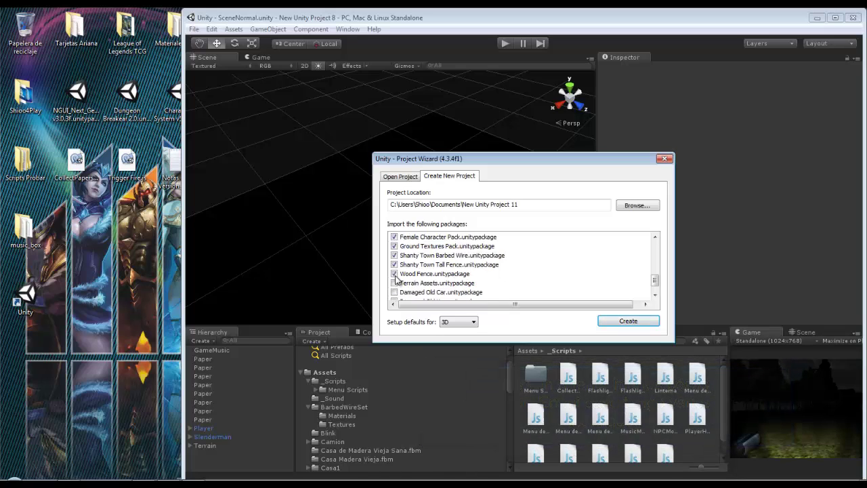
pyautogui.click(394, 282)
pyautogui.click(393, 292)
pyautogui.scroll(-1, 396, 289)
pyautogui.click(393, 283)
pyautogui.click(393, 292)
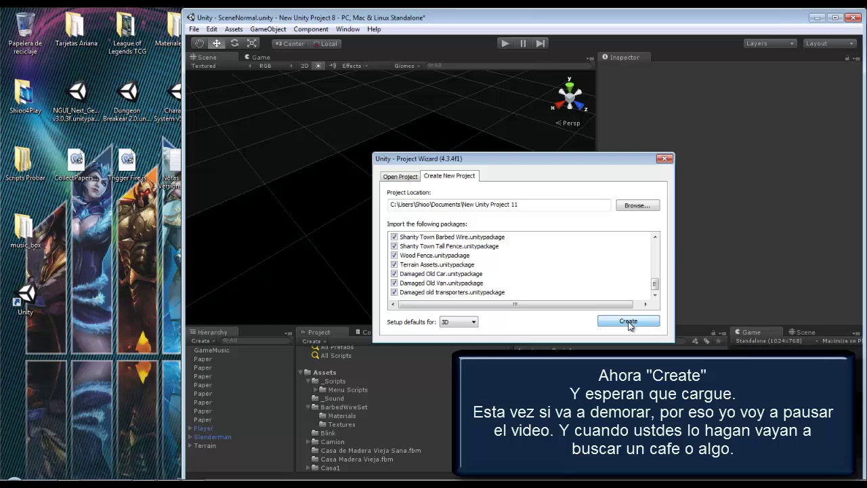
pyautogui.click(629, 321)
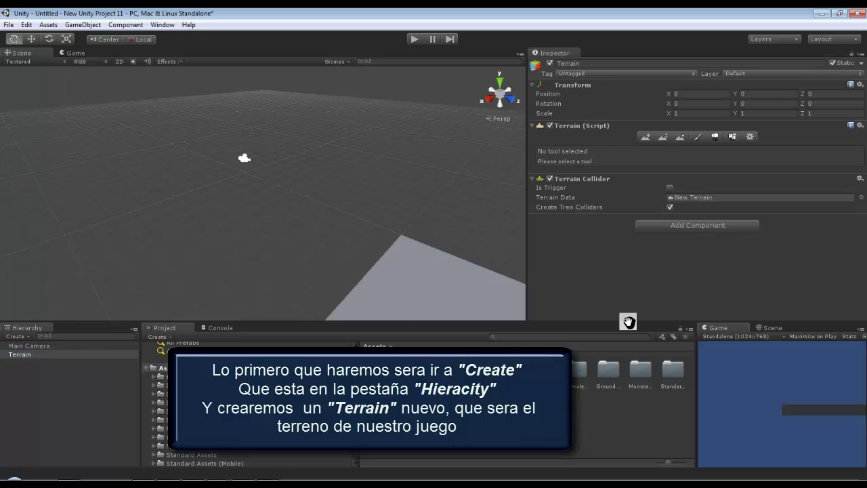
# - Switch to the Move tool (W) with the new Terrain selected
pyautogui.press('w')
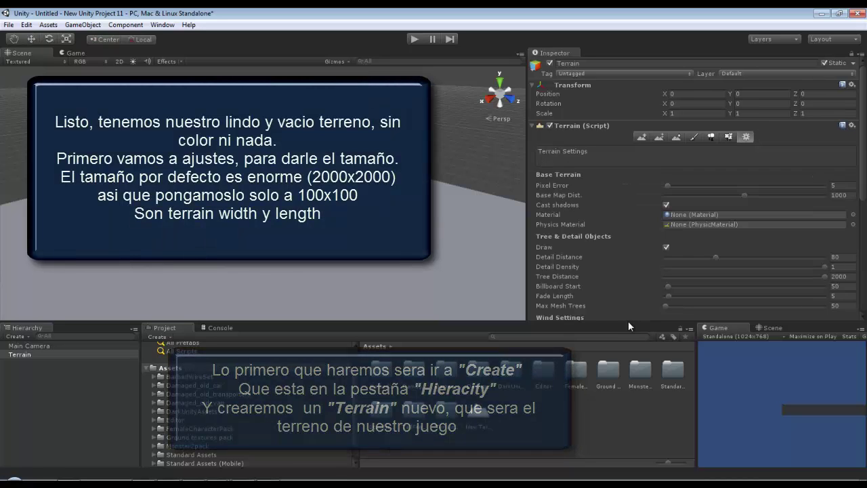
# - Set Terrain Width and Terrain Length to 100 in Terrain Settings
pyautogui.press('Tab')
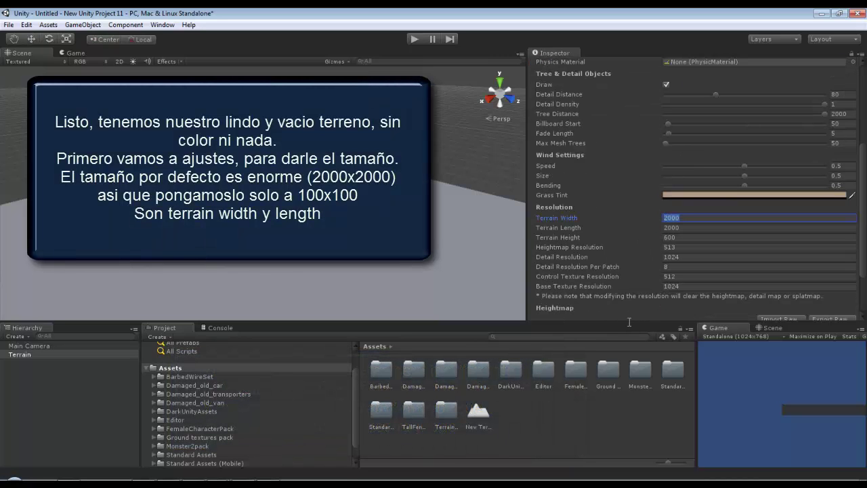
pyautogui.write('100')
pyautogui.press('Tab')
pyautogui.write('10')
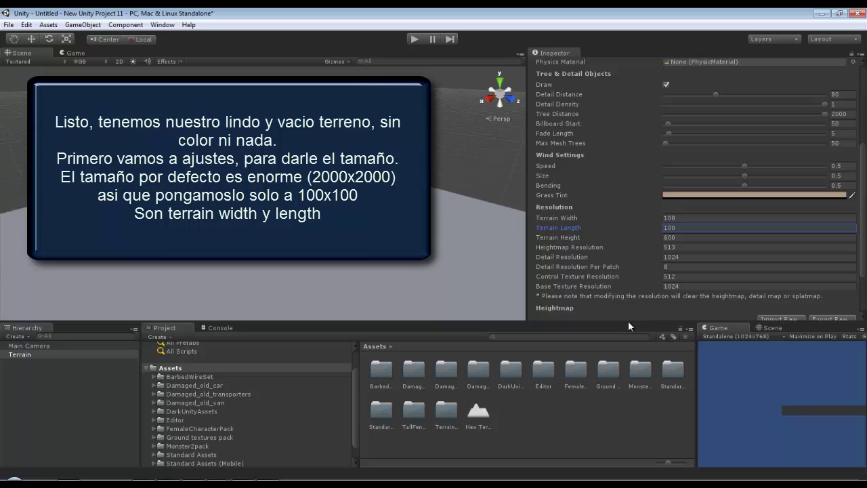
pyautogui.press('Return')
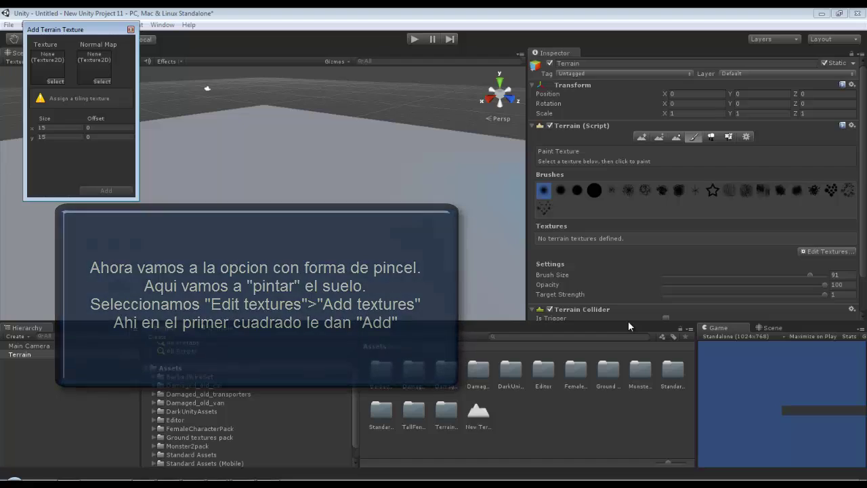
# - Search 'Gras' and add the Grass (Meadows) texture so it covers the whole terrain
pyautogui.write('Gras')
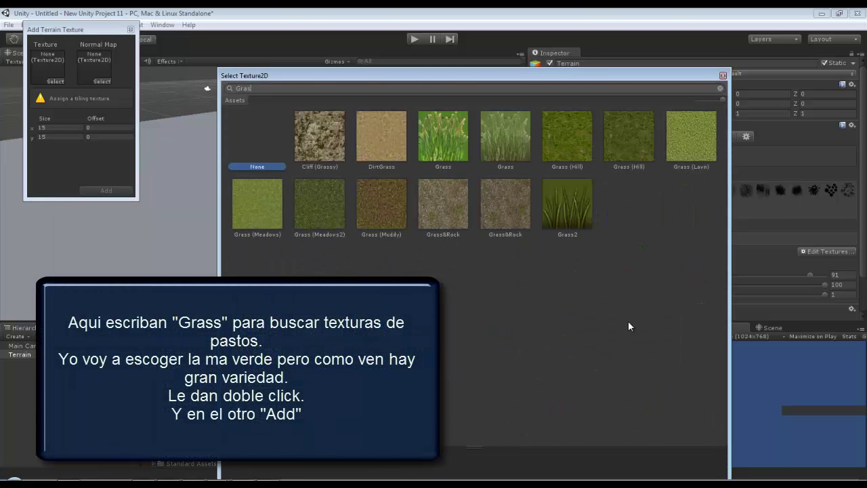
pyautogui.press('Down')
pyautogui.press('Return')
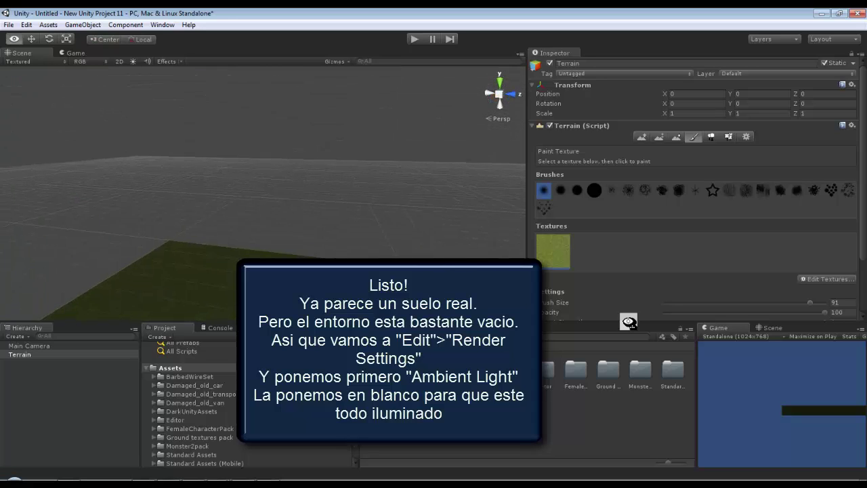
# - Open the scene's Render Settings from the Edit menu
pyautogui.keyDown('alt'); pyautogui.moveTo(629, 321); pyautogui.dragTo(629, 325); pyautogui.keyUp('alt')
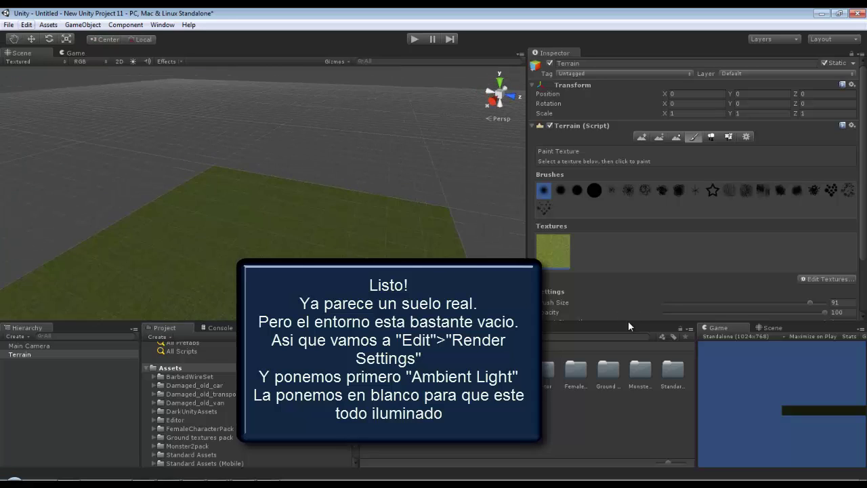
pyautogui.hotkey('alt', 'e')
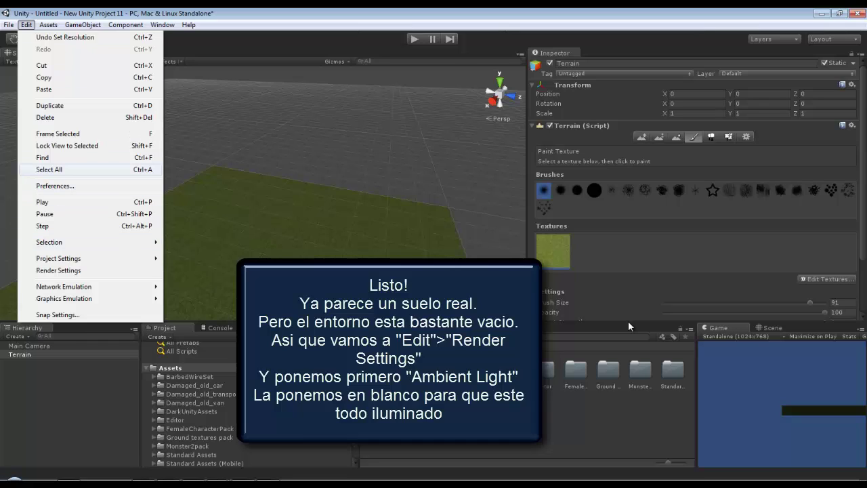
pyautogui.press('Down')
pyautogui.press('Down')
pyautogui.press('Down')
pyautogui.press('Up')
pyautogui.press('Up')
pyautogui.press('Return')
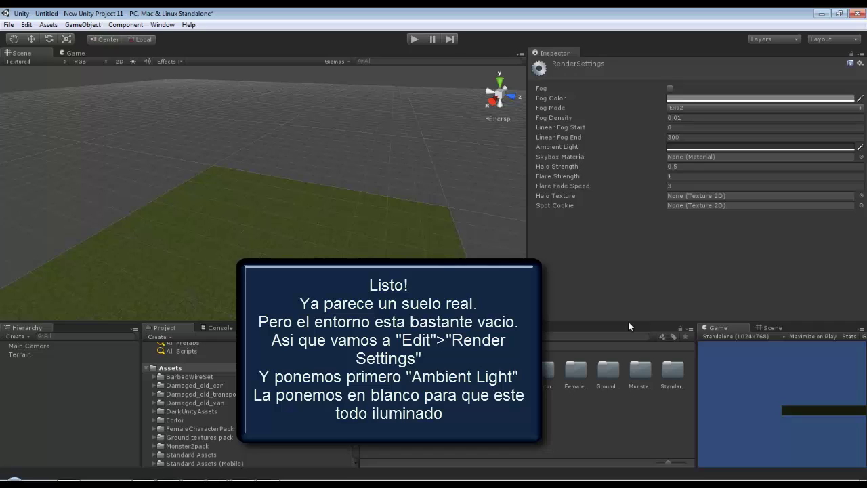
# - Set the Ambient Light colour to pure white (255, 255, 255)
pyautogui.click(759, 146)
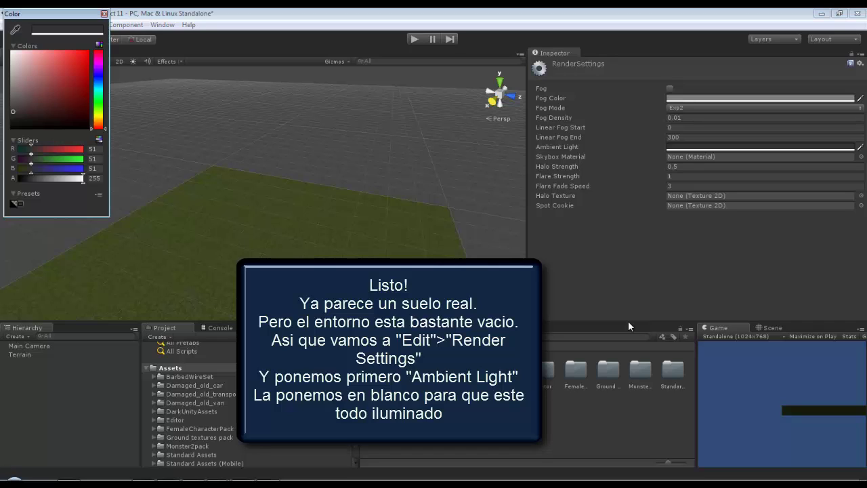
pyautogui.click(21, 203)
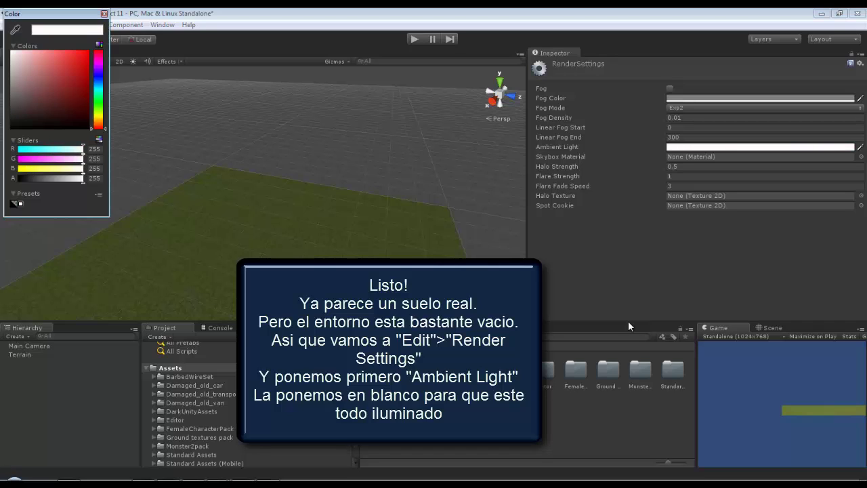
pyautogui.click(13, 203)
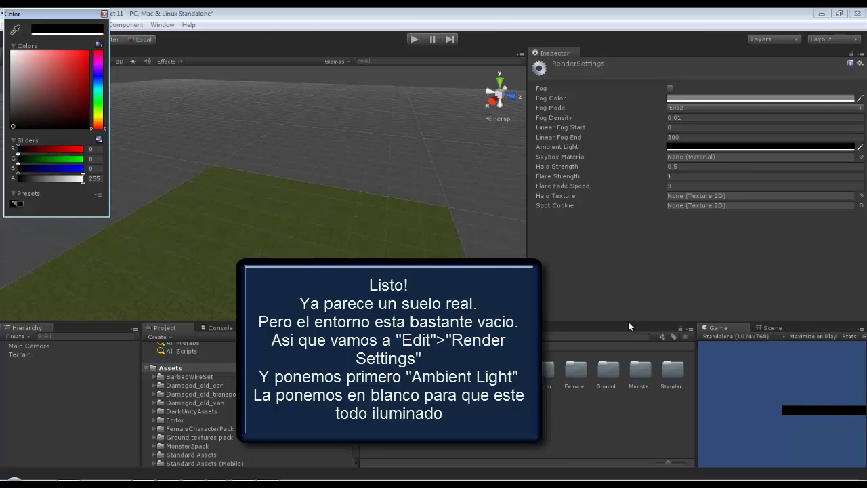
pyautogui.click(20, 203)
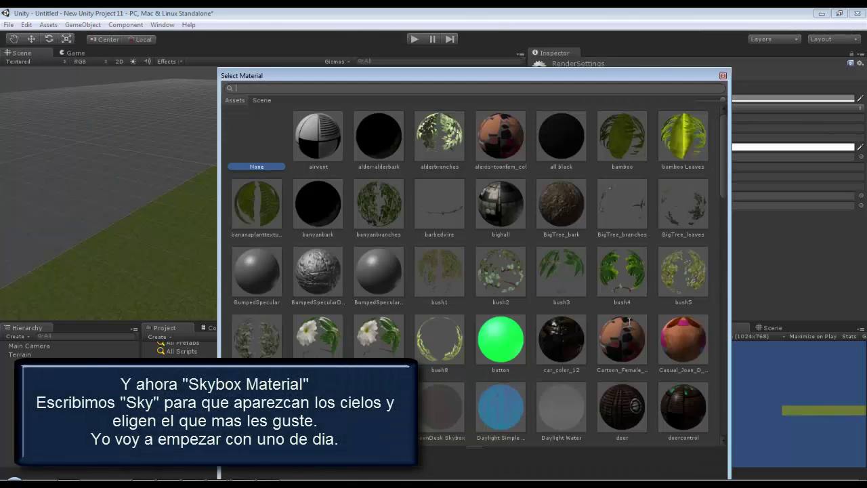
# - Search 'sky', preview the Sunny skyboxes, and choose Sunny1 Skybox as the scene's sky
pyautogui.write('sky')
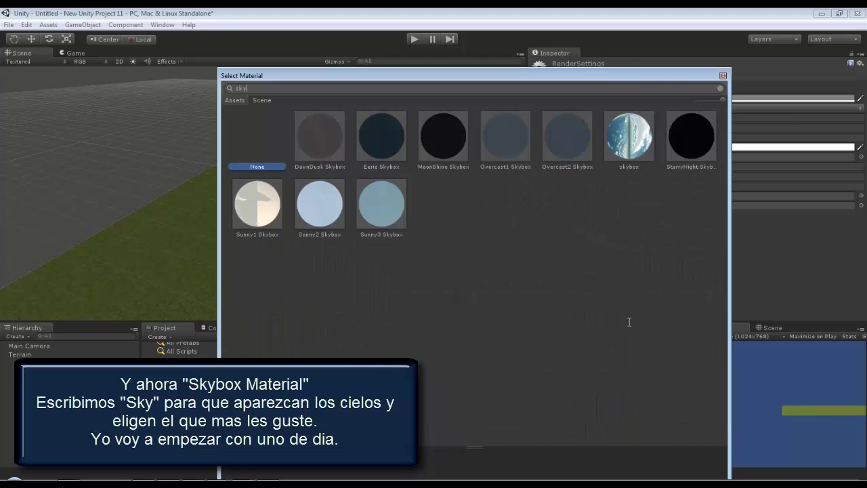
pyautogui.press('Right')
pyautogui.press('Right')
pyautogui.press('Right')
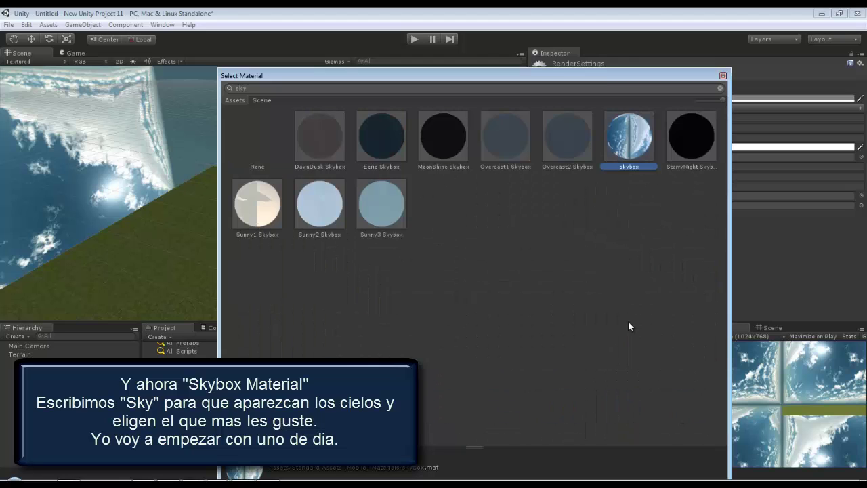
pyautogui.press('Right')
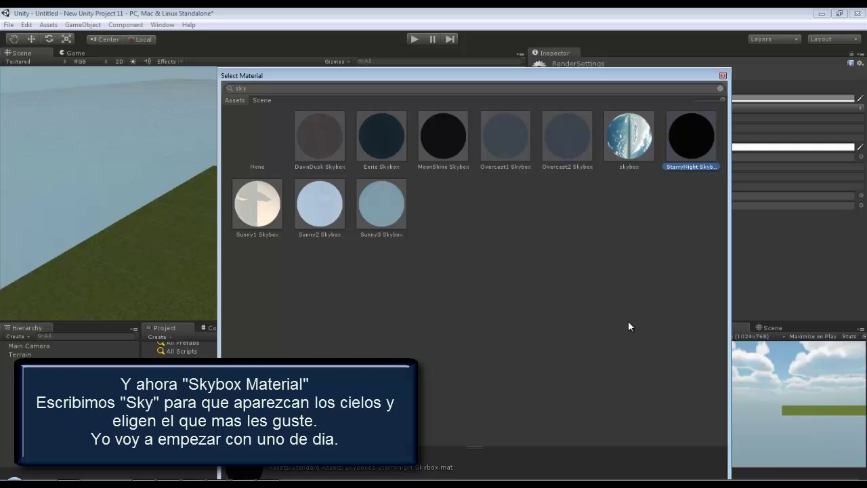
pyautogui.press('Right')
pyautogui.press('Right')
pyautogui.press('Right')
pyautogui.press('Left')
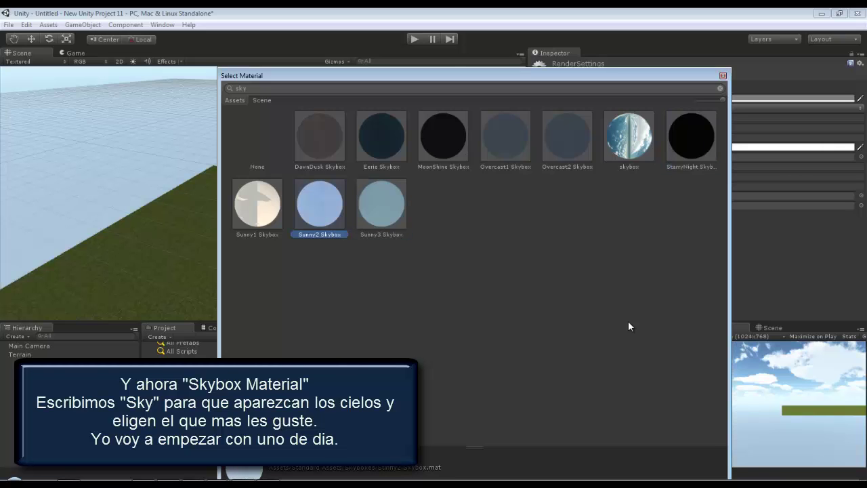
pyautogui.press('Left')
pyautogui.press('Return')
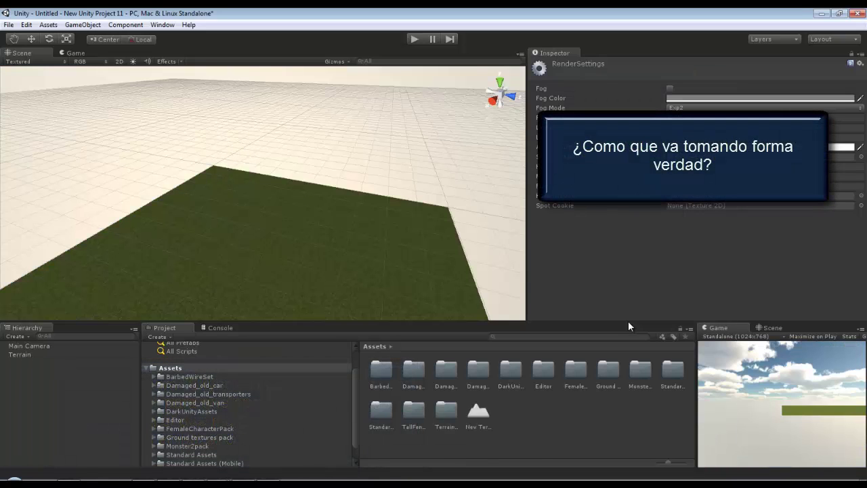
pyautogui.moveTo(628, 325); pyautogui.dragTo(629, 326, button='right')
# - Search the project assets for 'first' and select the First Person Controller prefab
pyautogui.press('w')
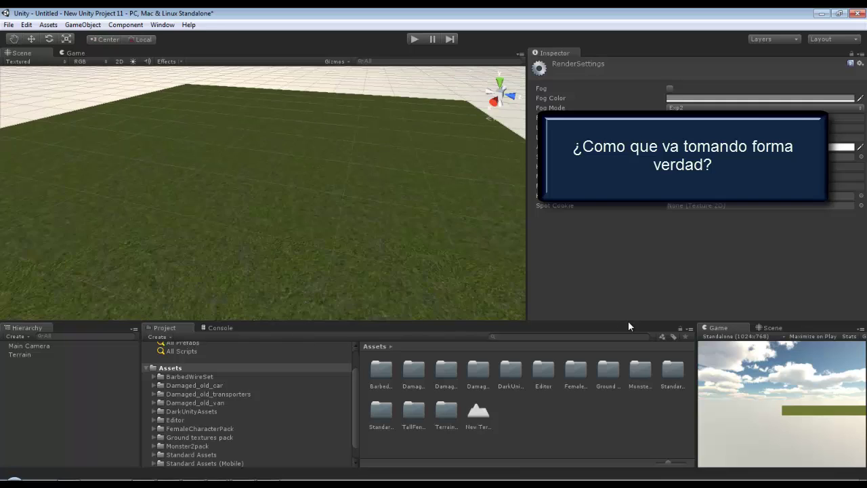
pyautogui.scroll(-2, 629, 325)
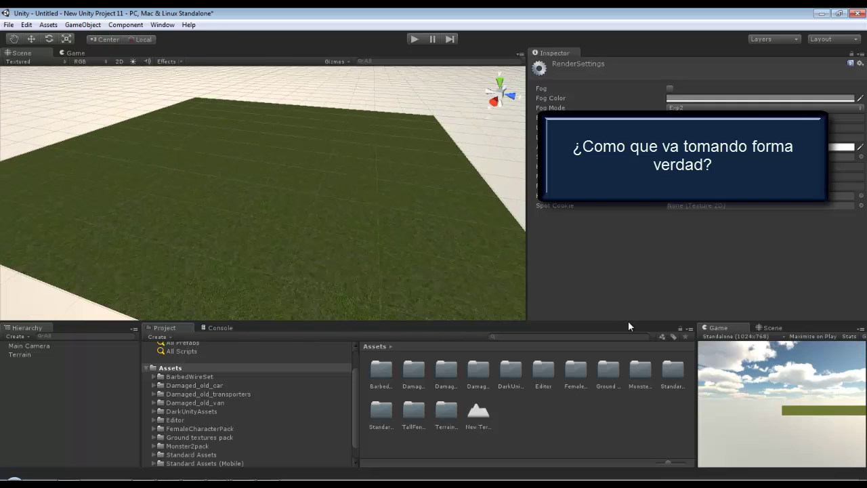
pyautogui.click(629, 322)
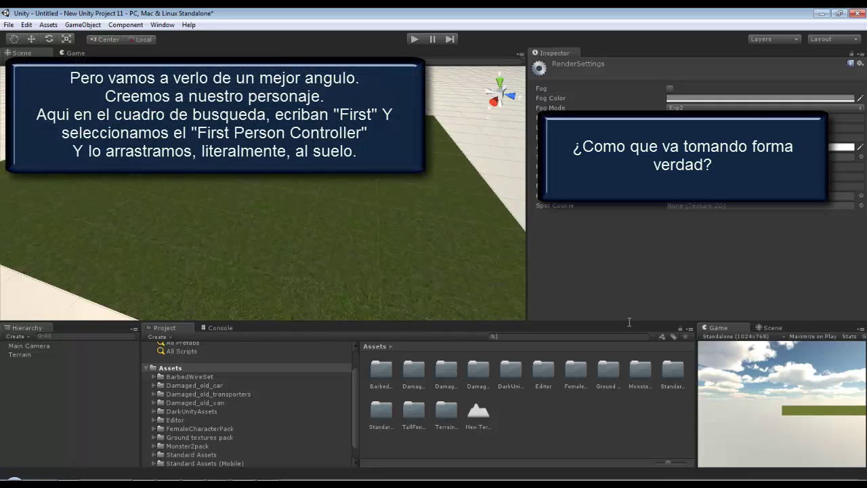
pyautogui.write('first')
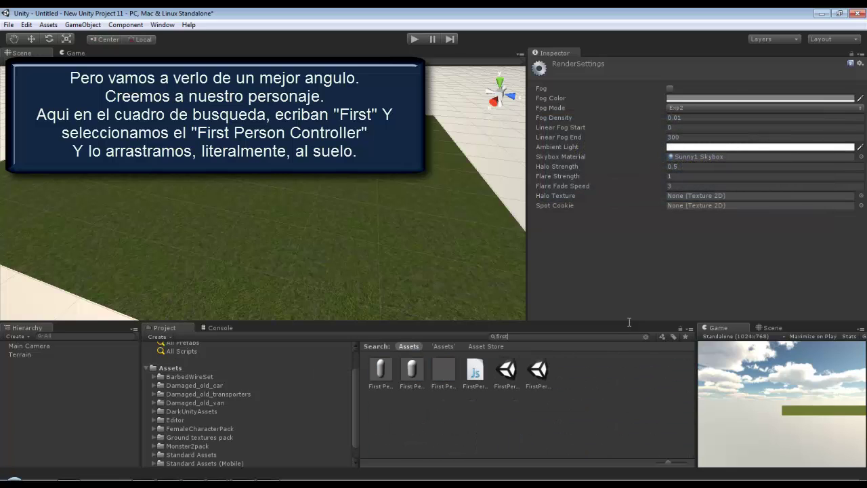
pyautogui.press('Down')
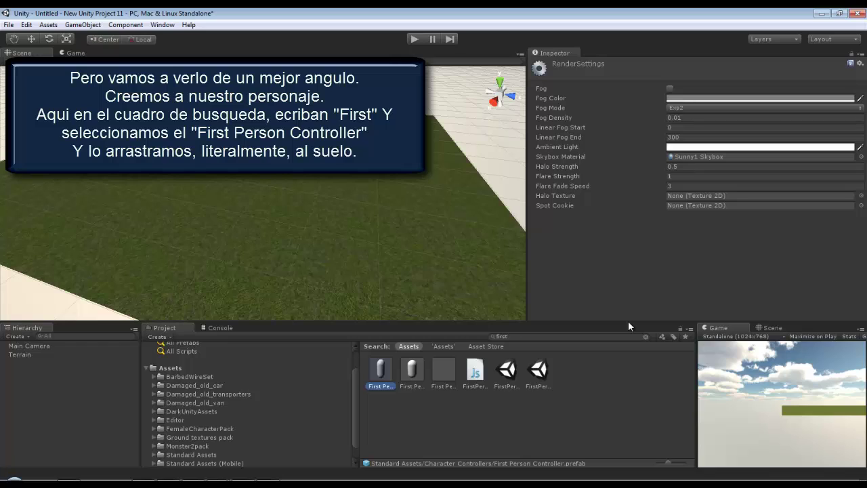
pyautogui.press('Right')
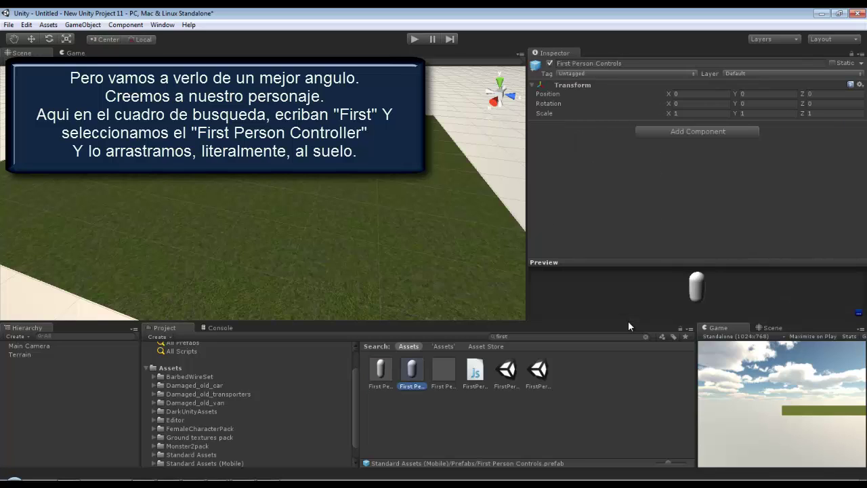
pyautogui.press('Left')
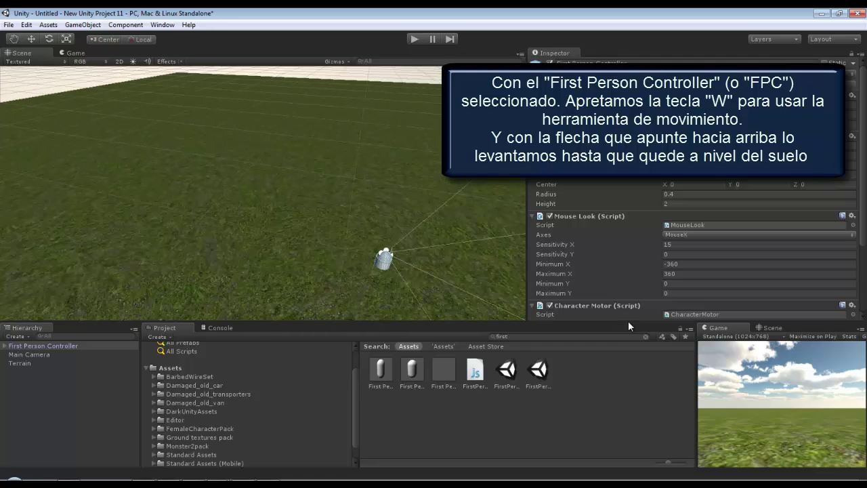
# - Lift the First Person Controller above the grass with the Move tool, then start a test run
pyautogui.press('w')
pyautogui.moveTo(392, 233); pyautogui.dragTo(398, 217)
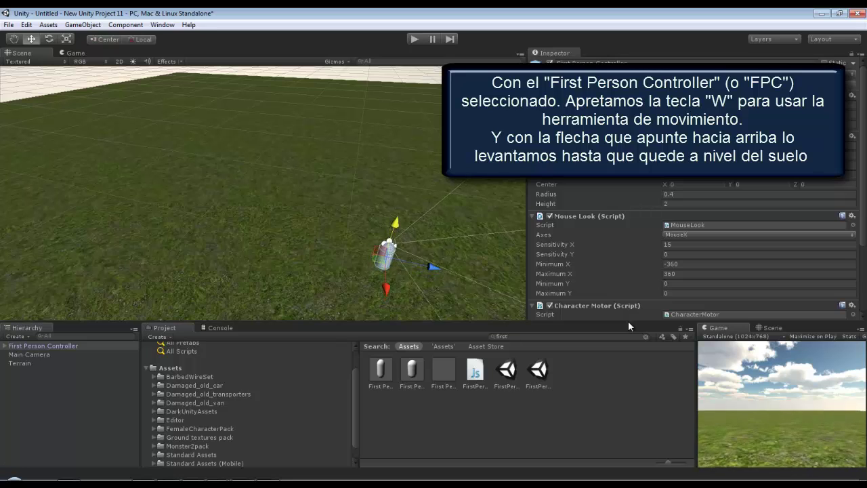
pyautogui.press('f')
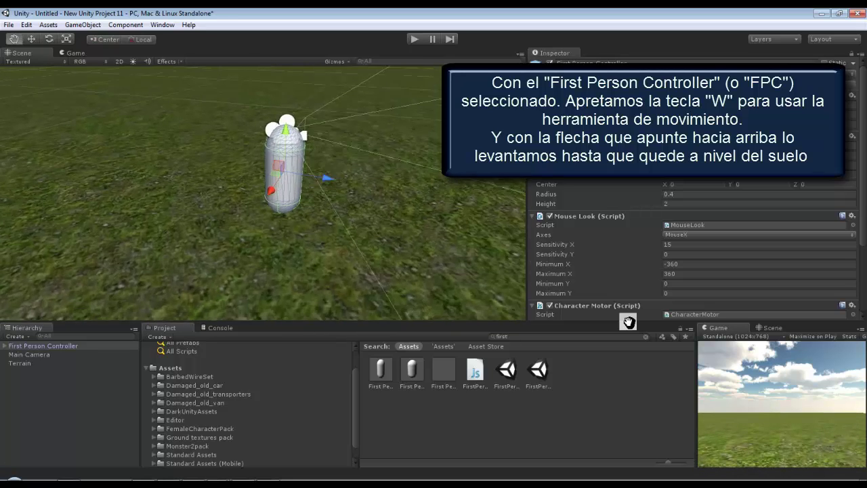
pyautogui.press('w')
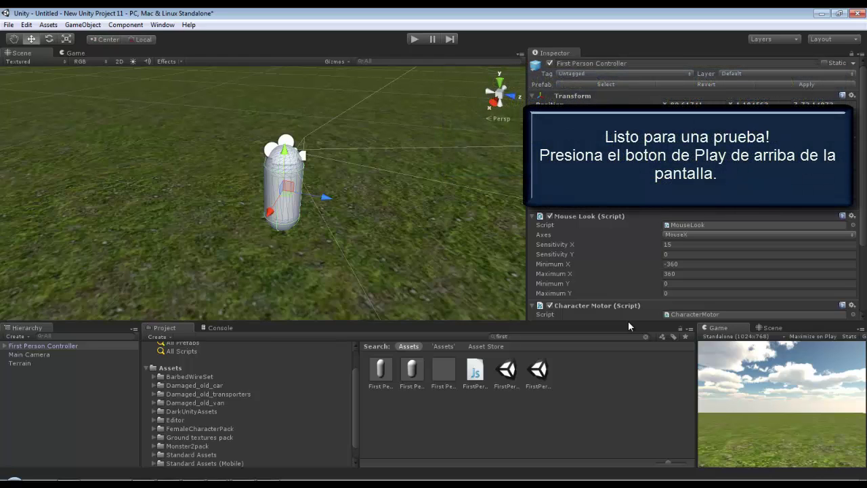
pyautogui.hotkey('ctrl', 'p')
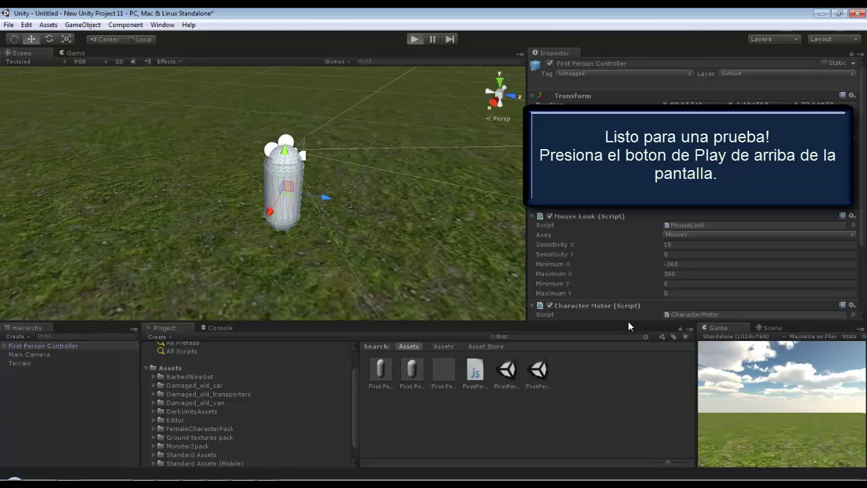
pyautogui.hotkey('ctrl', 'p')
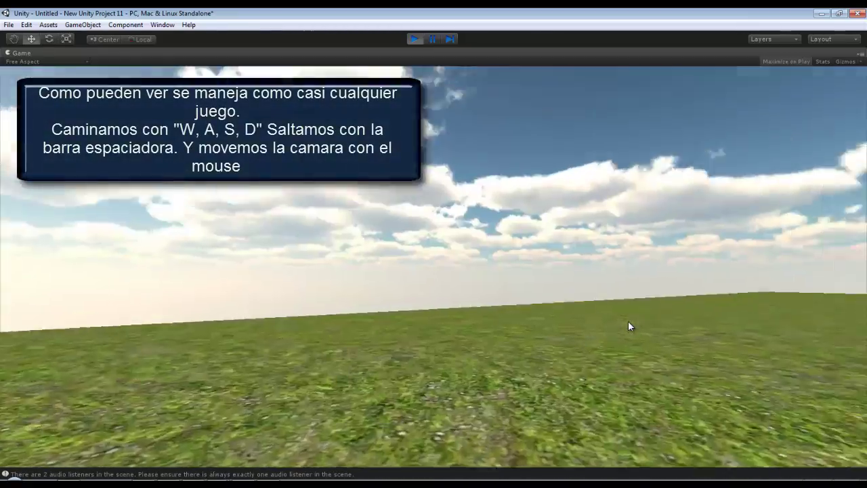
pyautogui.press('w')
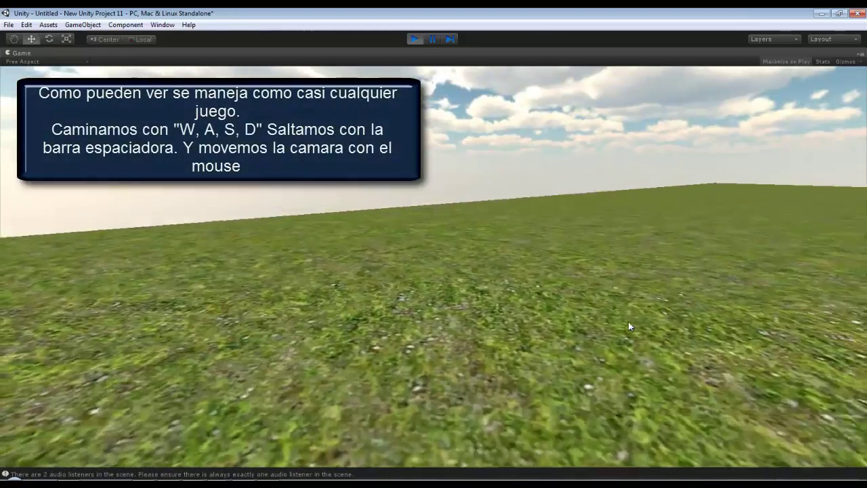
pyautogui.press('w')
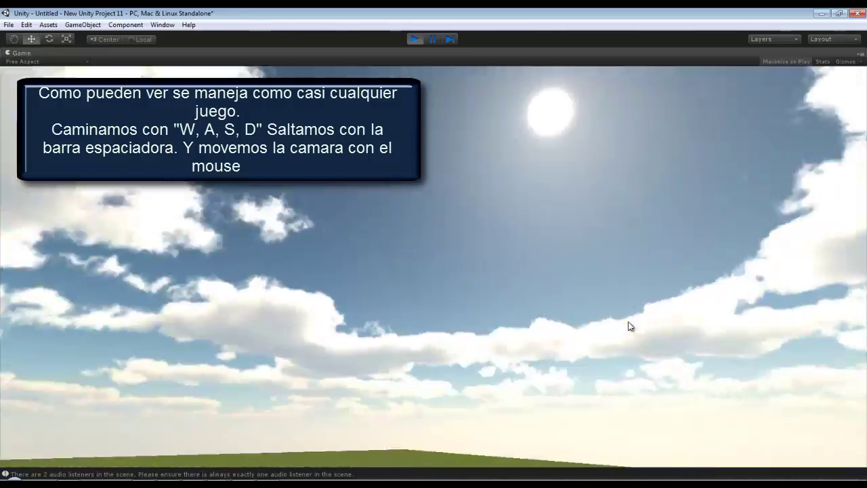
pyautogui.hotkey('ctrl', 'p')
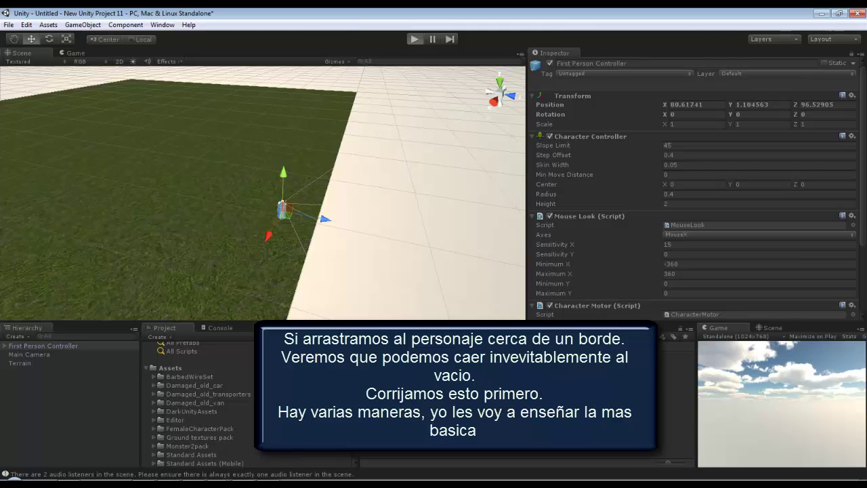
pyautogui.hotkey('ctrl', 'p')
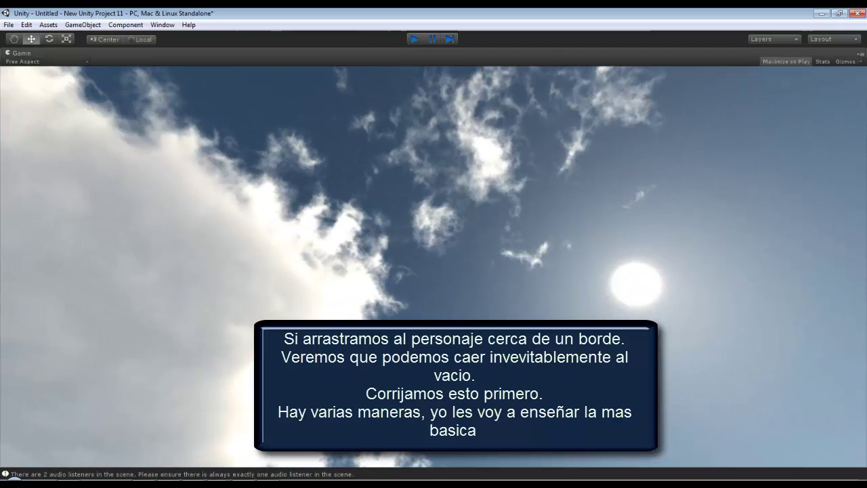
pyautogui.hotkey('ctrl', 'p')
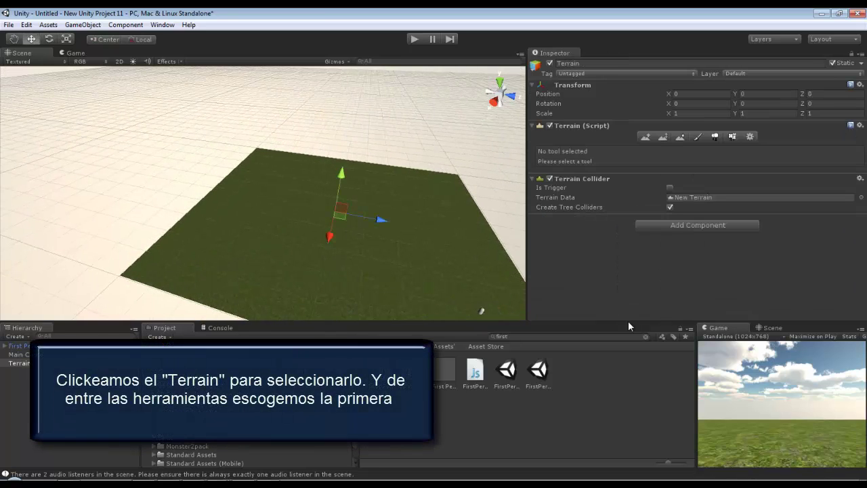
# - Frame the terrain and sculpt a raised ridge along its top edge with the size-91 brush
pyautogui.press('f')
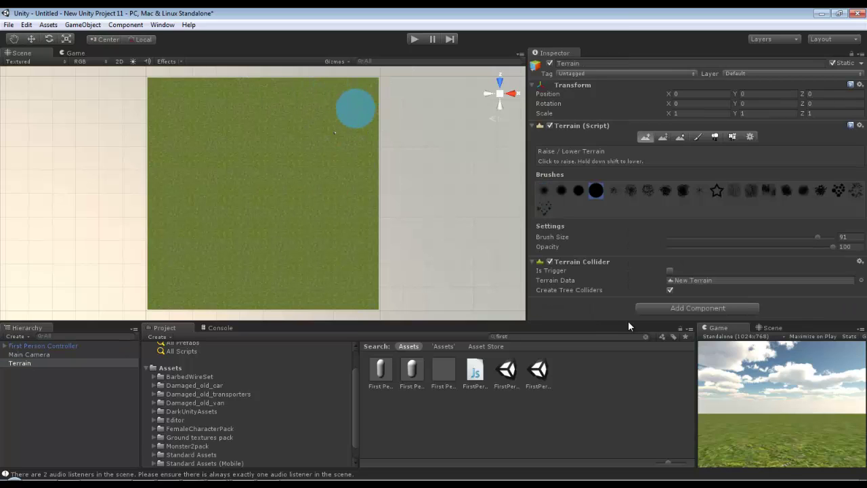
pyautogui.moveTo(342, 87)
pyautogui.mouseDown()
pyautogui.moveTo(310, 97)
pyautogui.moveTo(172, 98)
pyautogui.mouseUp()
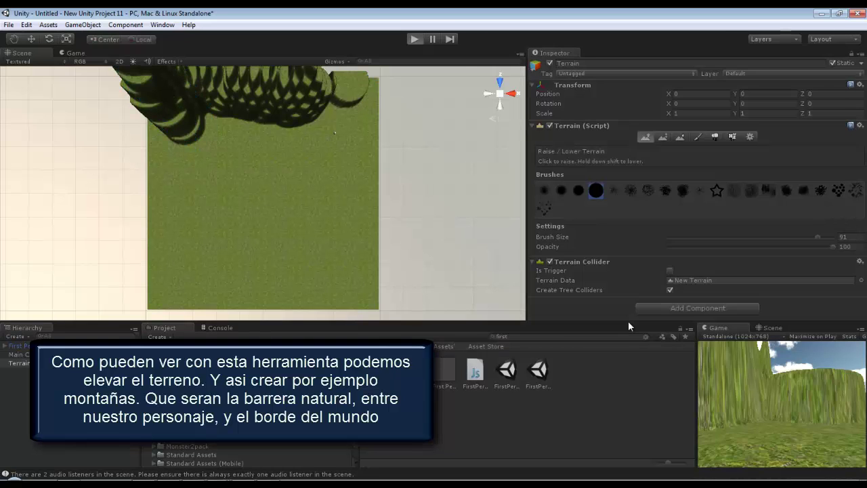
# - Enter play mode and walk the player along the new mountain wall
pyautogui.hotkey('ctrl', 'p')
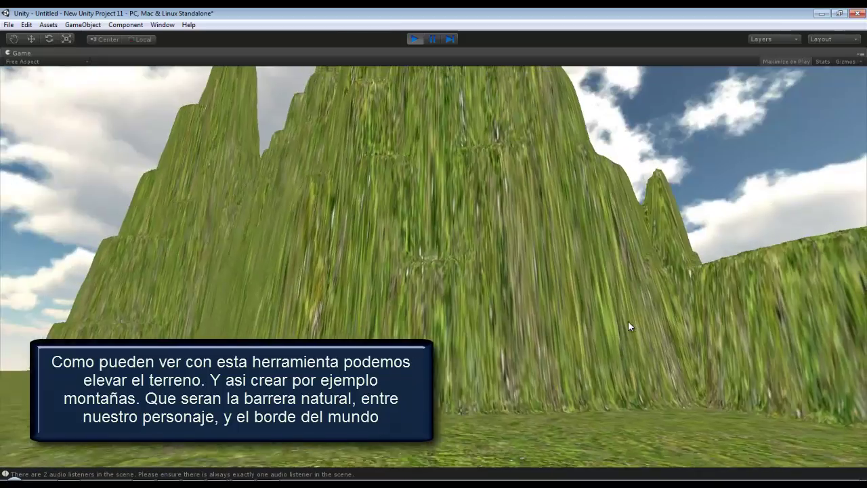
pyautogui.press('d')
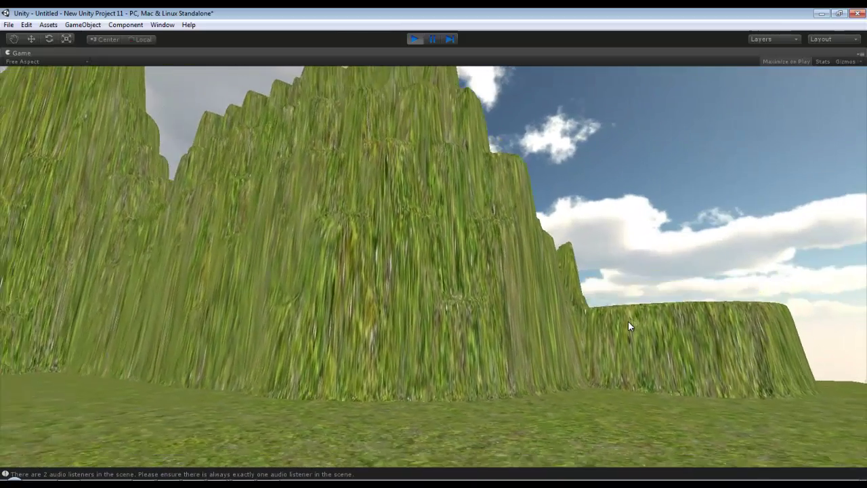
pyautogui.moveTo(629, 327)
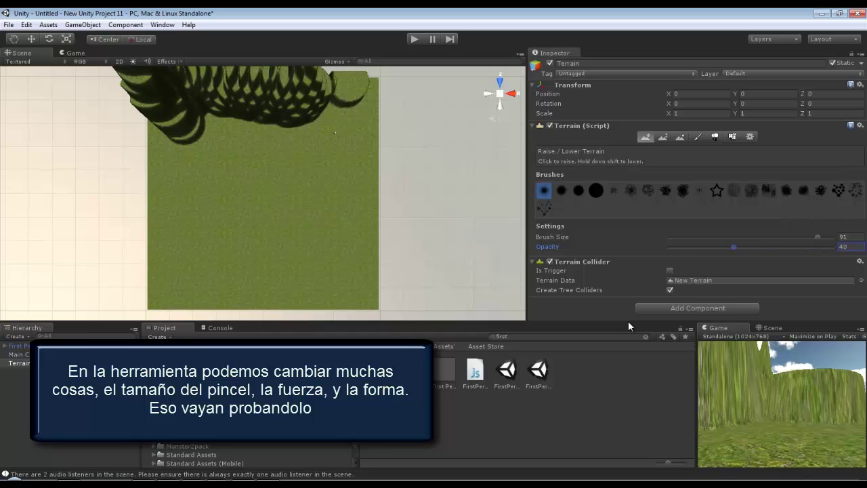
# - Raise ridges along the right, bottom and left edges, close the top-right gap, then test in play mode
pyautogui.moveTo(364, 108); pyautogui.dragTo(368, 193)
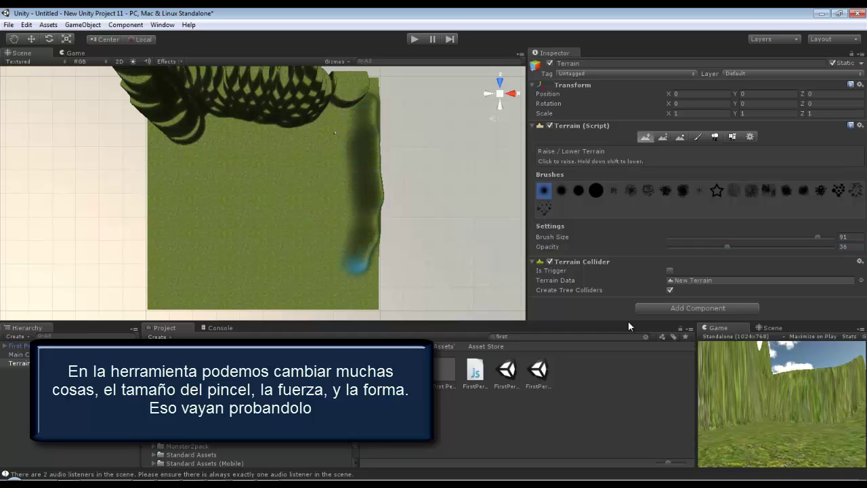
pyautogui.moveTo(354, 264)
pyautogui.mouseDown()
pyautogui.moveTo(350, 293)
pyautogui.moveTo(359, 296)
pyautogui.mouseUp()
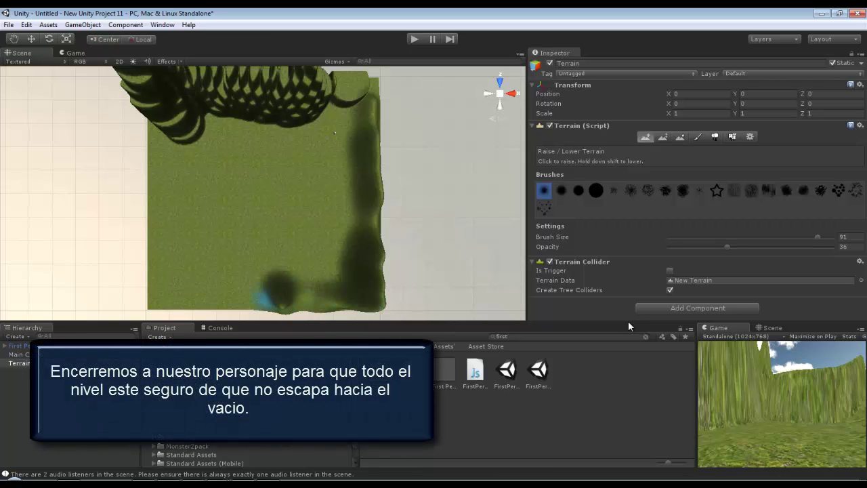
pyautogui.moveTo(200, 295); pyautogui.dragTo(153, 280)
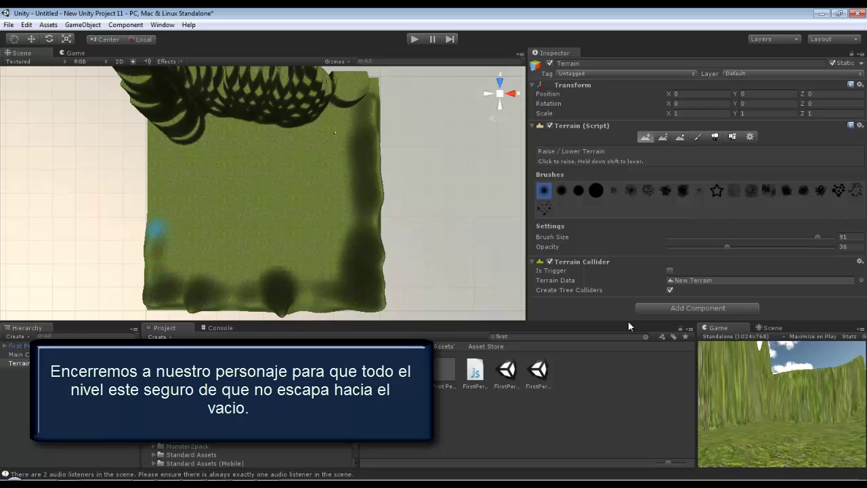
pyautogui.moveTo(153, 224)
pyautogui.mouseDown()
pyautogui.moveTo(155, 291)
pyautogui.moveTo(160, 169)
pyautogui.mouseUp()
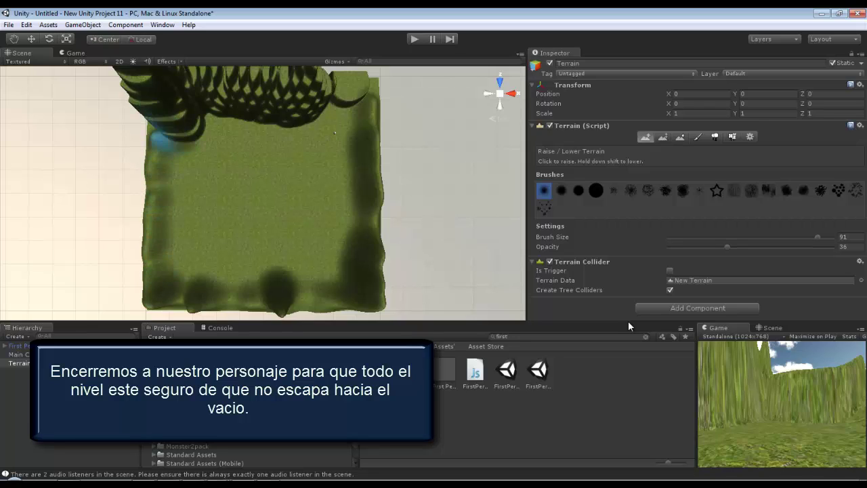
pyautogui.moveTo(166, 128); pyautogui.dragTo(156, 279)
pyautogui.moveTo(362, 129)
pyautogui.mouseDown()
pyautogui.moveTo(357, 91)
pyautogui.moveTo(369, 176)
pyautogui.mouseUp()
pyautogui.hotkey('ctrl', 'p')
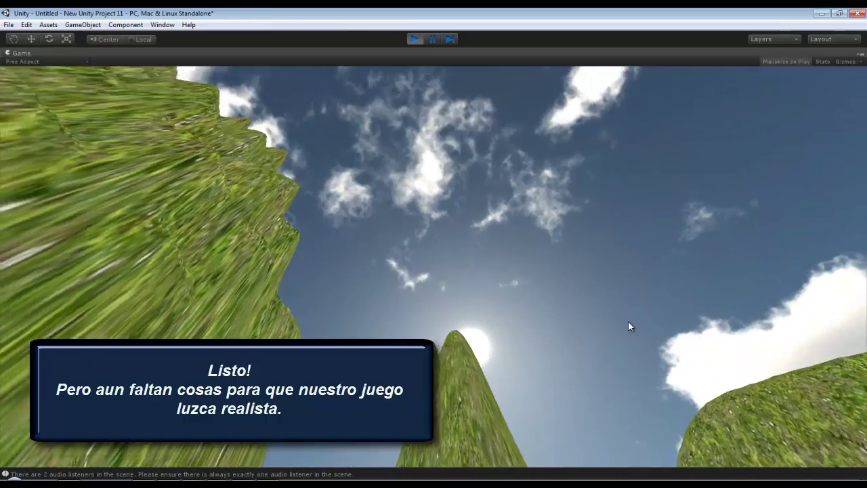
# - Exit play mode, reposition the Scene view, and switch the terrain to the Place Trees tool
pyautogui.hotkey('ctrl', 'p')
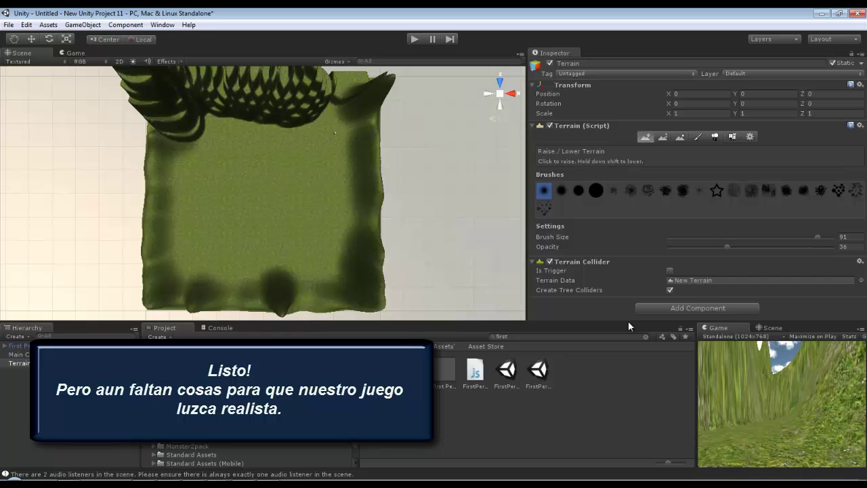
pyautogui.moveTo(629, 325); pyautogui.dragTo(629, 322, button='middle')
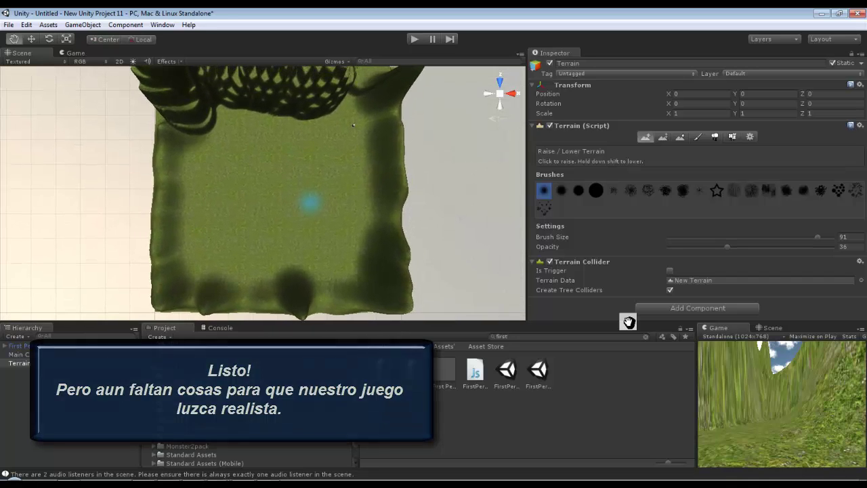
pyautogui.scroll(3, 311, 196)
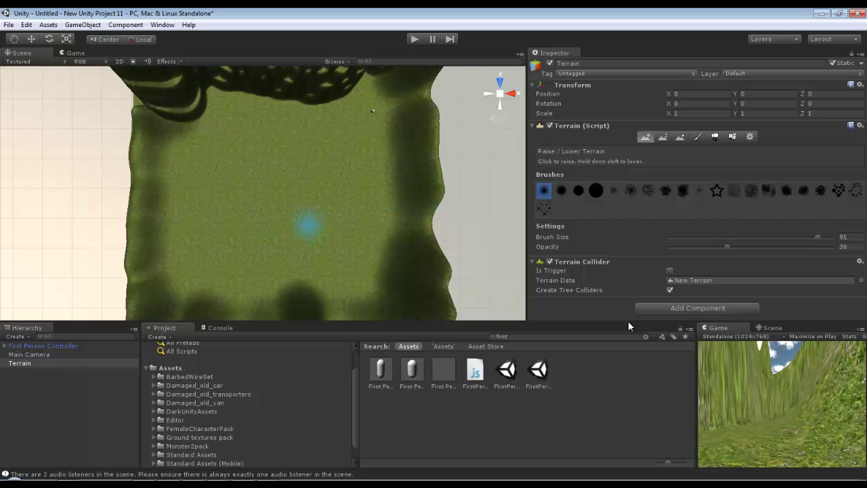
pyautogui.hotkey('shift', 't')
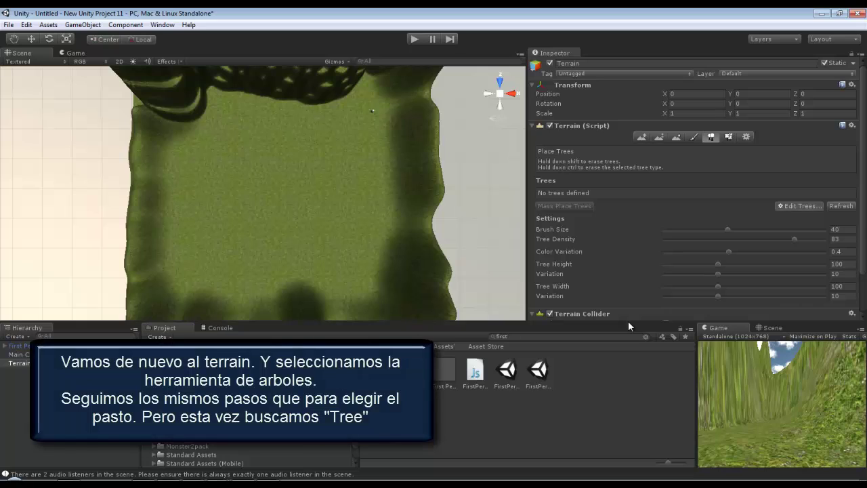
# - Add BigTree as a terrain tree type, finding it by searching 'tree' in the picker
pyautogui.press('Return')
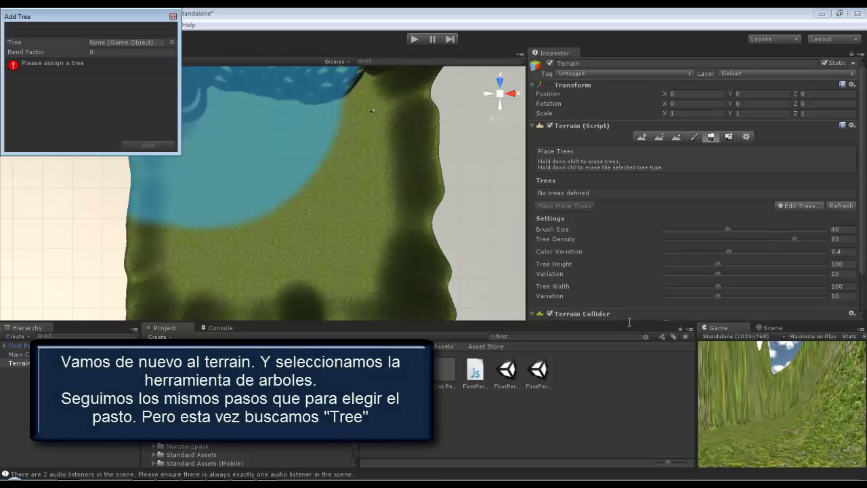
pyautogui.press('Return')
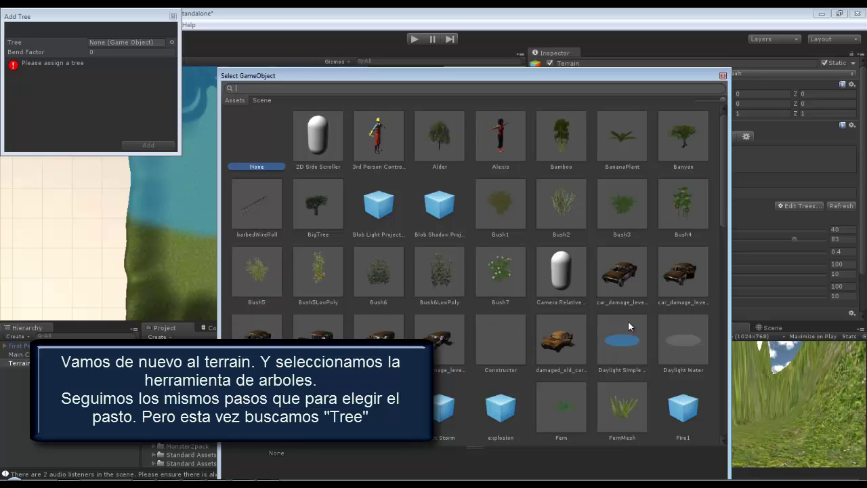
pyautogui.write('tree')
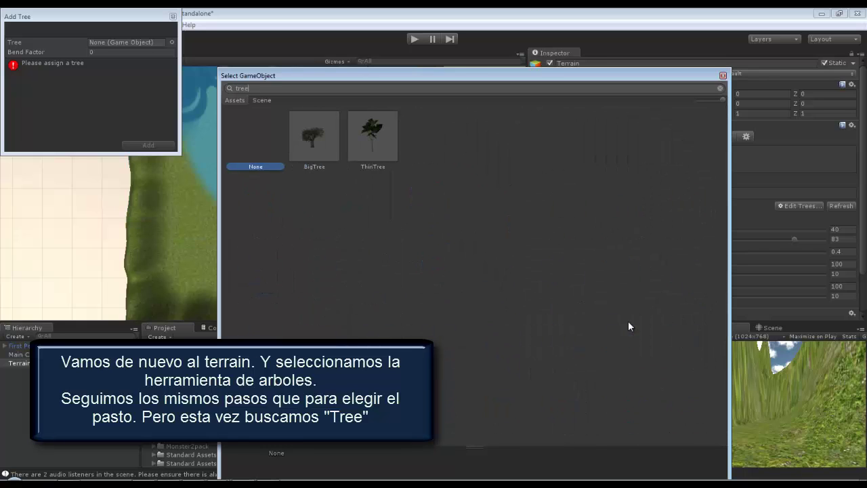
pyautogui.press('Right')
pyautogui.press('Return')
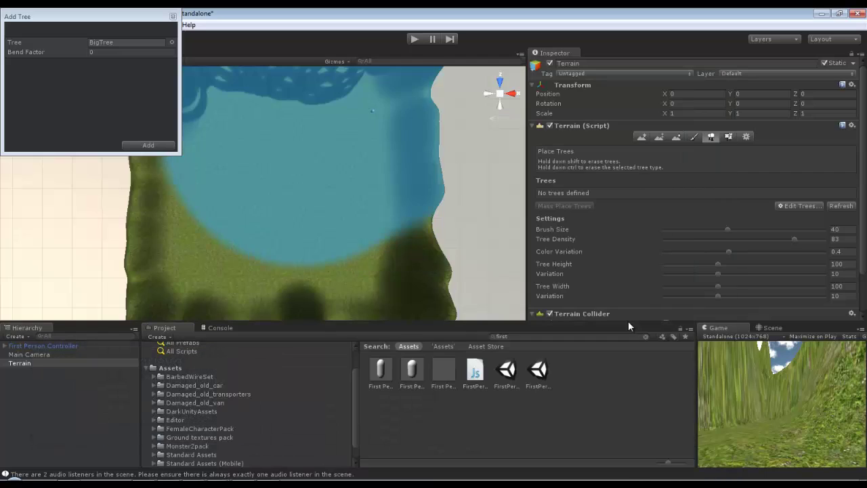
pyautogui.press('Tab')
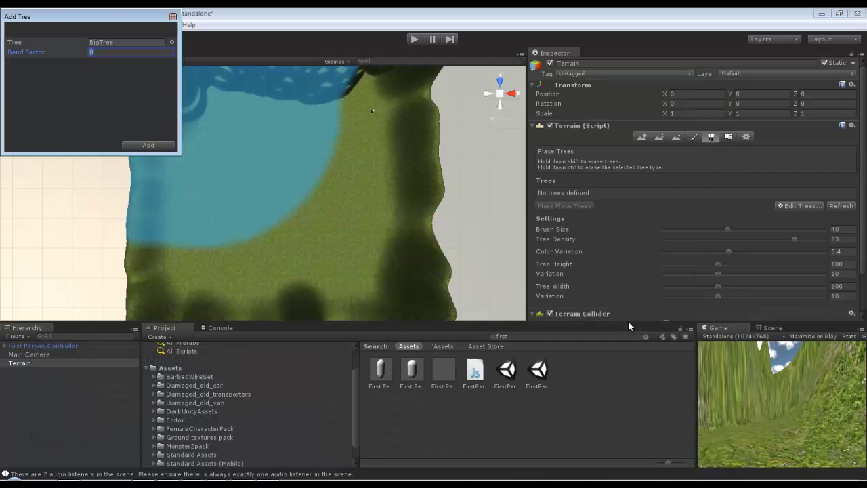
pyautogui.press('Return')
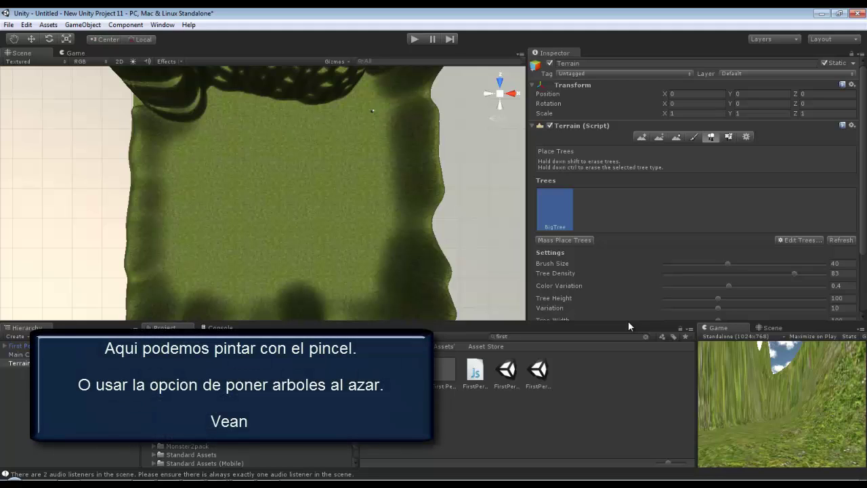
# - Paint BigTree trees at brush size 27, undo a stroke, then mass place 20 trees
pyautogui.scroll(-1, 629, 323)
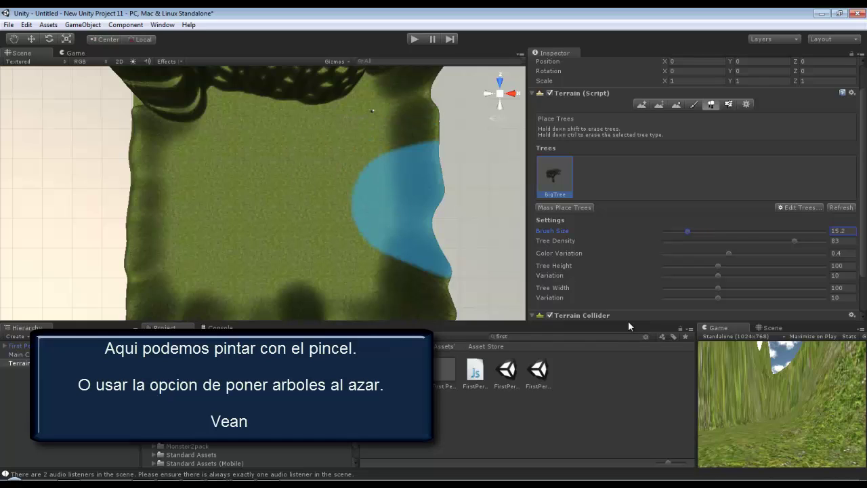
pyautogui.write('4.8')
pyautogui.moveTo(207, 165); pyautogui.dragTo(265, 140)
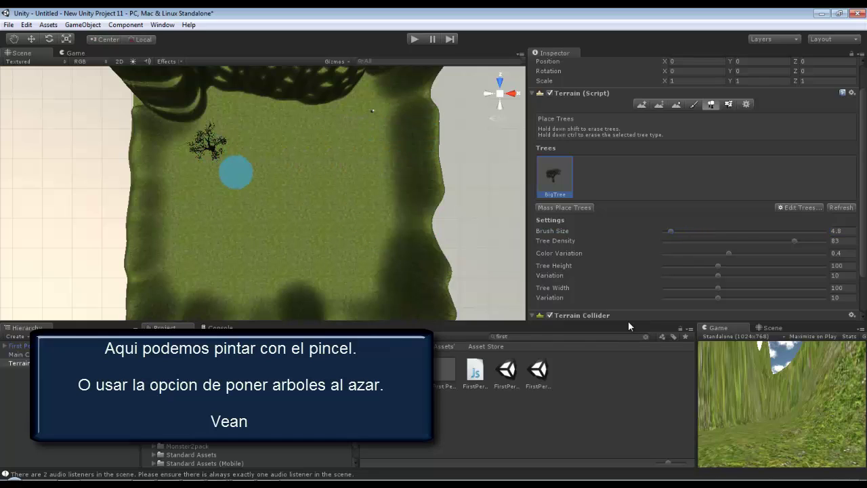
pyautogui.click(842, 231)
pyautogui.write('27')
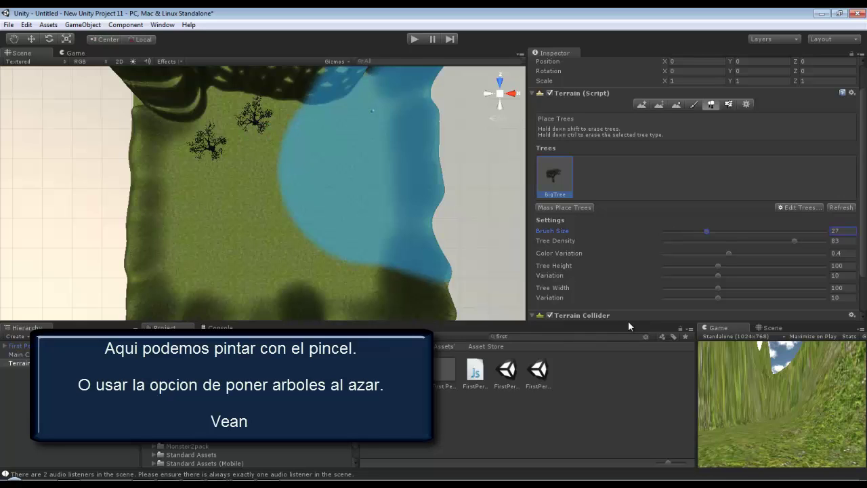
pyautogui.moveTo(332, 204); pyautogui.dragTo(379, 207)
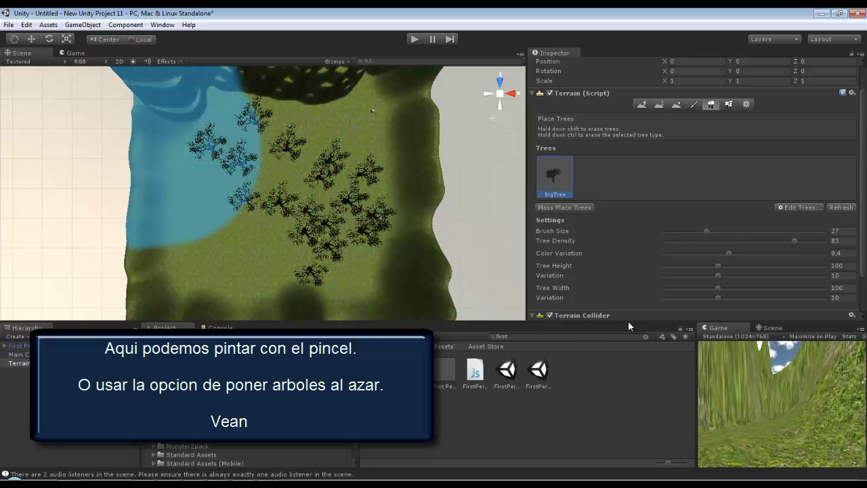
pyautogui.hotkey('ctrl', 'z')
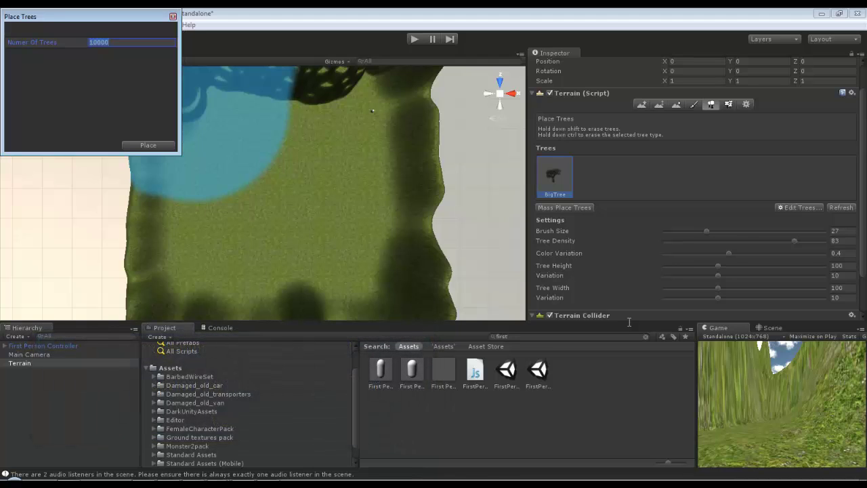
pyautogui.write('20')
pyautogui.press('Return')
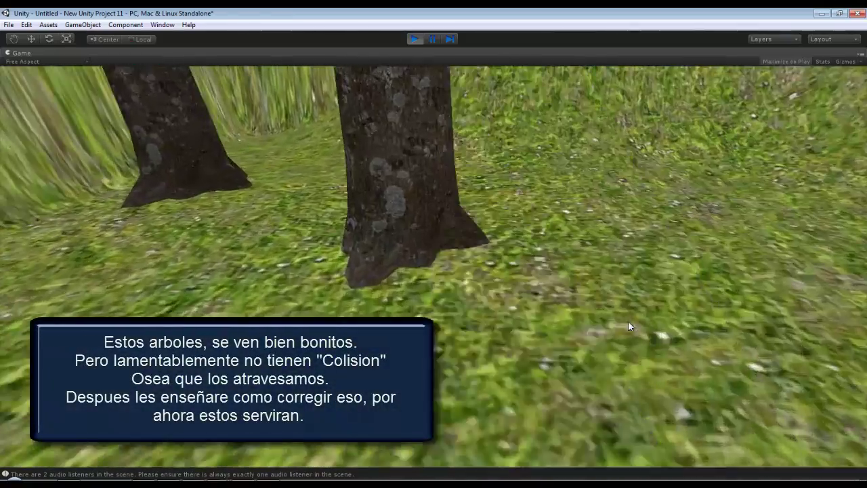
# - Walk forward through the scattered BigTree trees in play mode, then exit play mode
pyautogui.press('w')
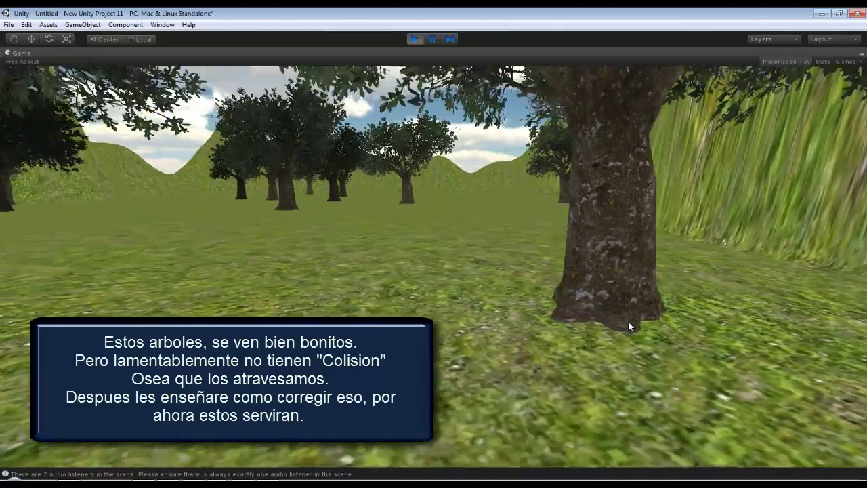
pyautogui.press('w')
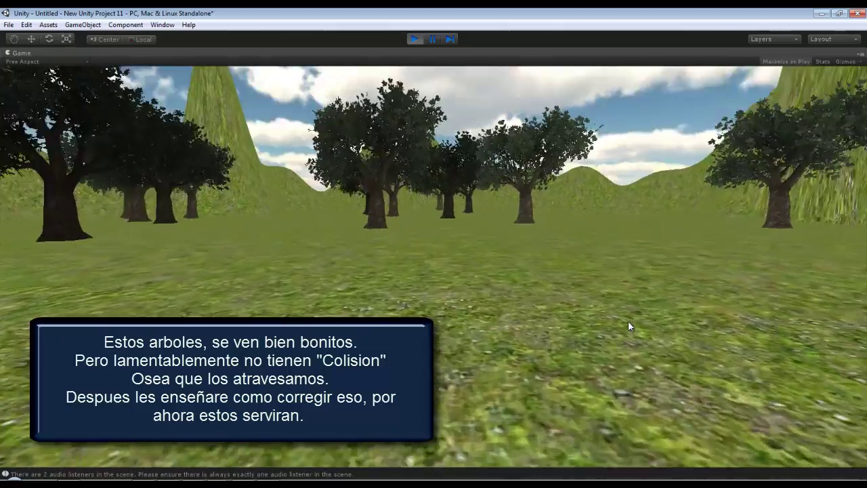
pyautogui.press('w')
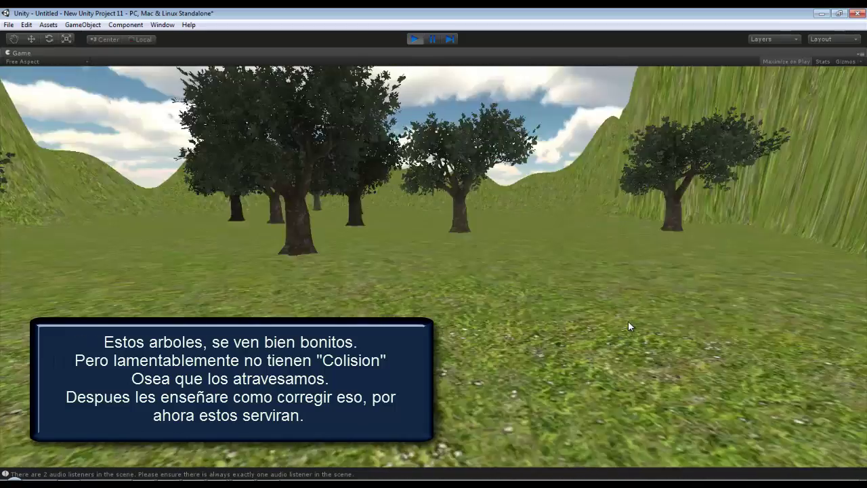
pyautogui.hotkey('ctrl', 'p')
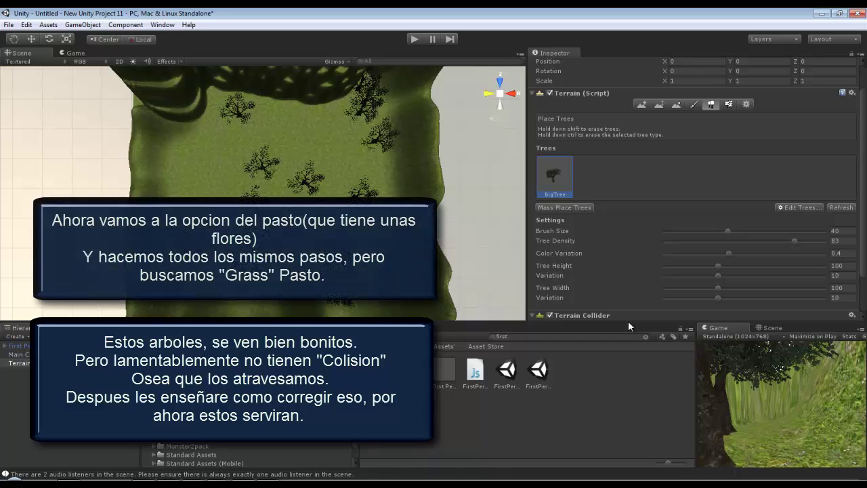
# - Add a grass texture detail in Paint Details, searching 'grass' to find Grass2
pyautogui.hotkey('shift', 't')
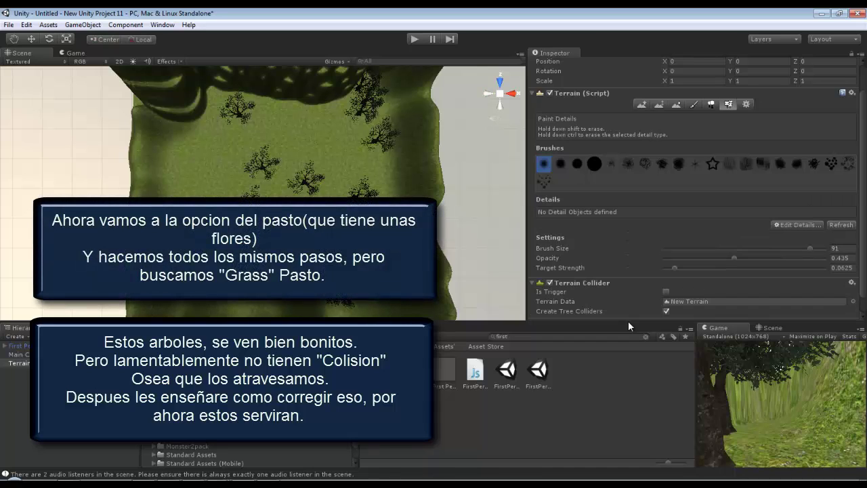
pyautogui.click(798, 224)
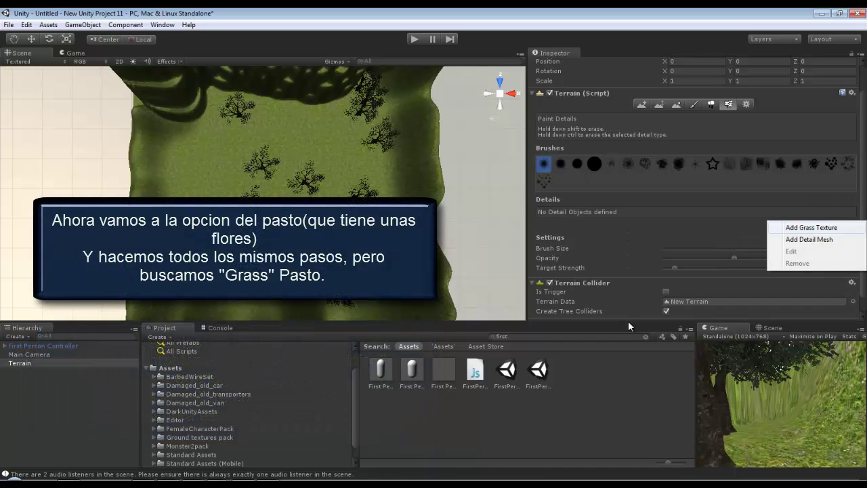
pyautogui.click(811, 228)
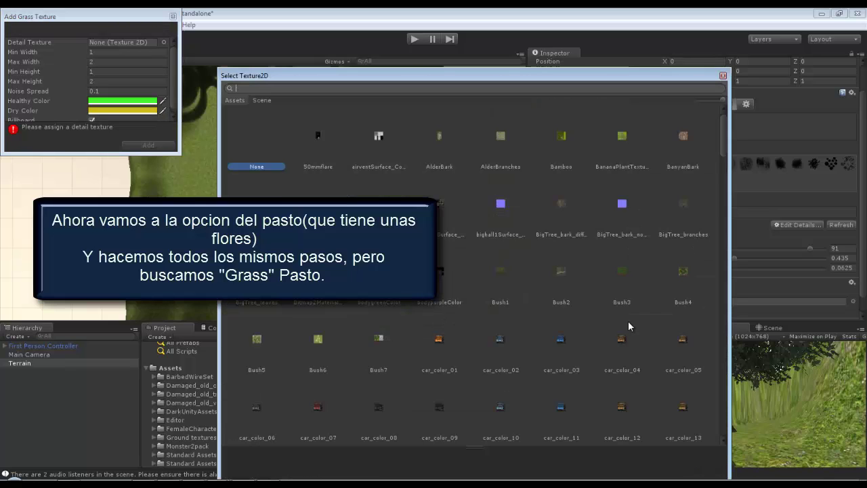
pyautogui.write('grass')
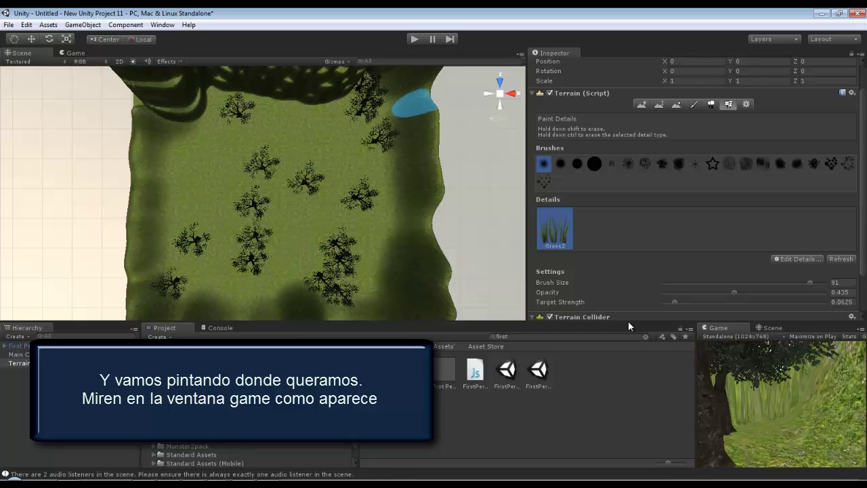
# - Paint Grass2 grass onto the terrain with the detail brush
pyautogui.moveTo(404, 80); pyautogui.dragTo(400, 83)
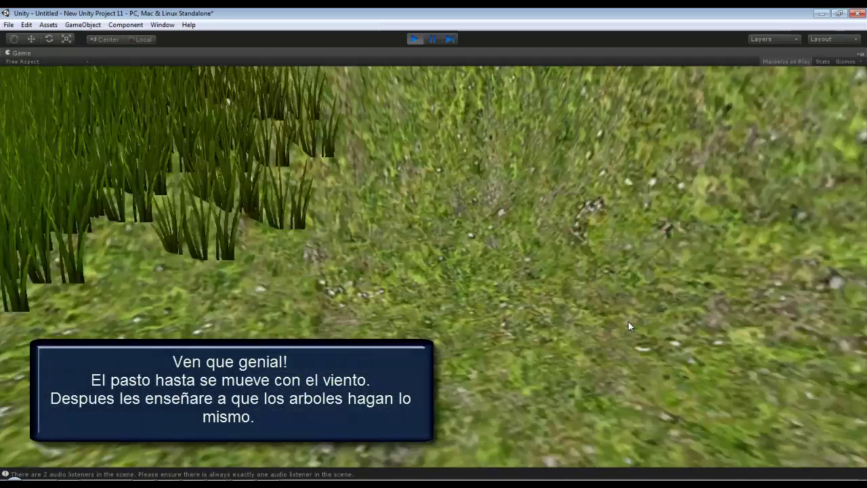
# - Walk through the grass and trees toward the grassy cliff in play mode, then exit play mode
pyautogui.press('w')
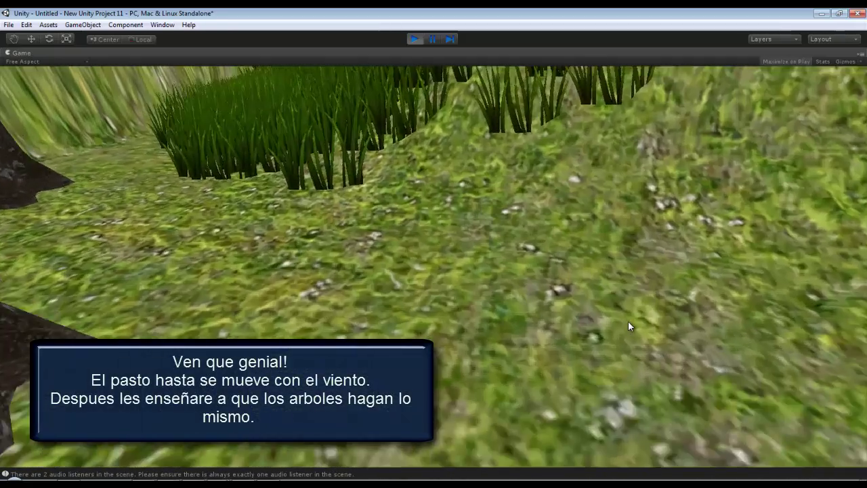
pyautogui.press('w')
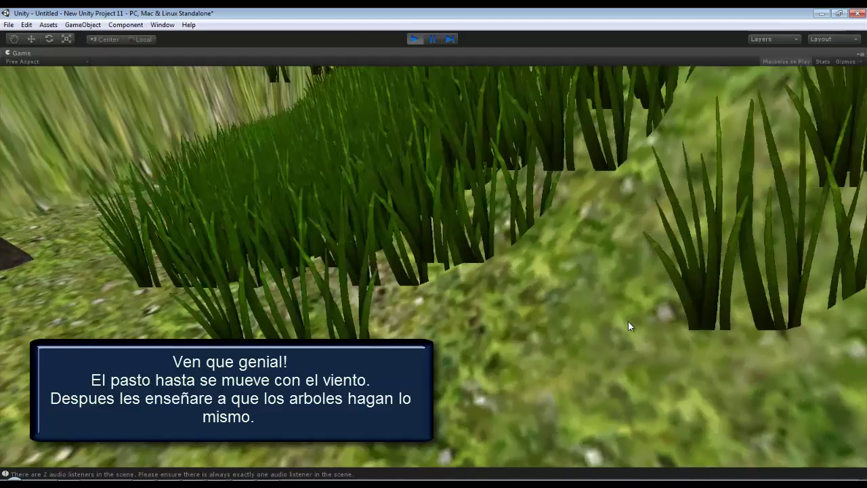
pyautogui.press('w')
pyautogui.press('w')
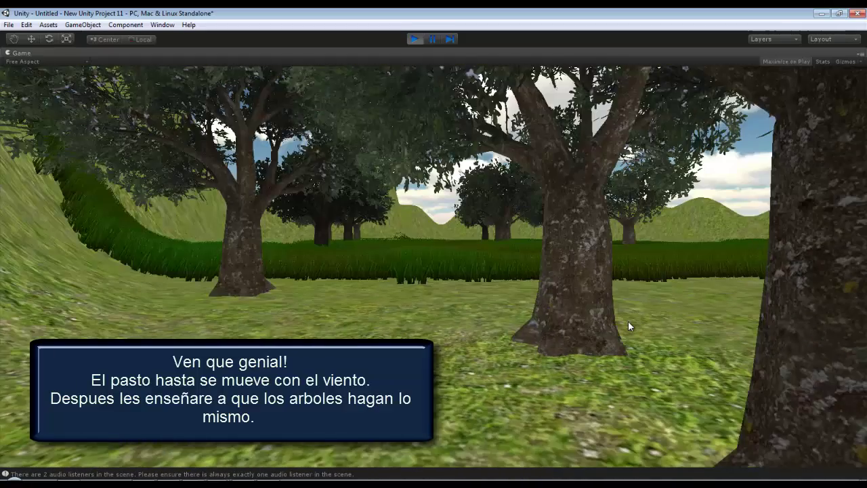
pyautogui.press('w')
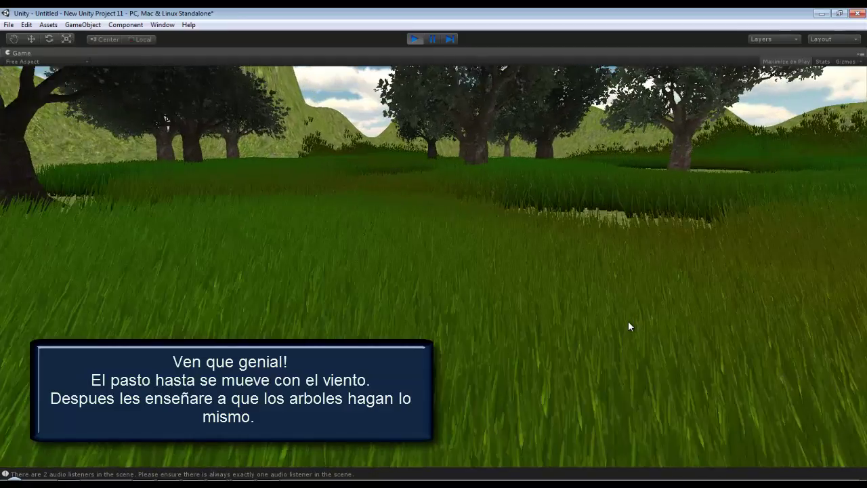
pyautogui.press('w')
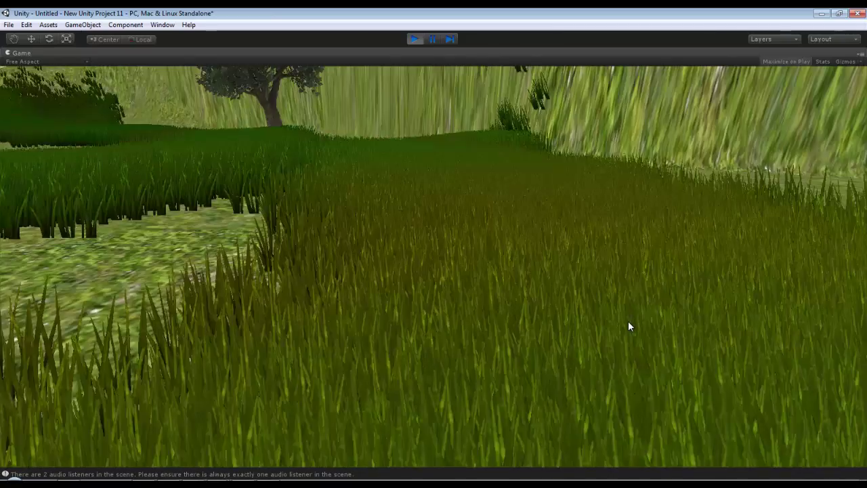
pyautogui.press('w')
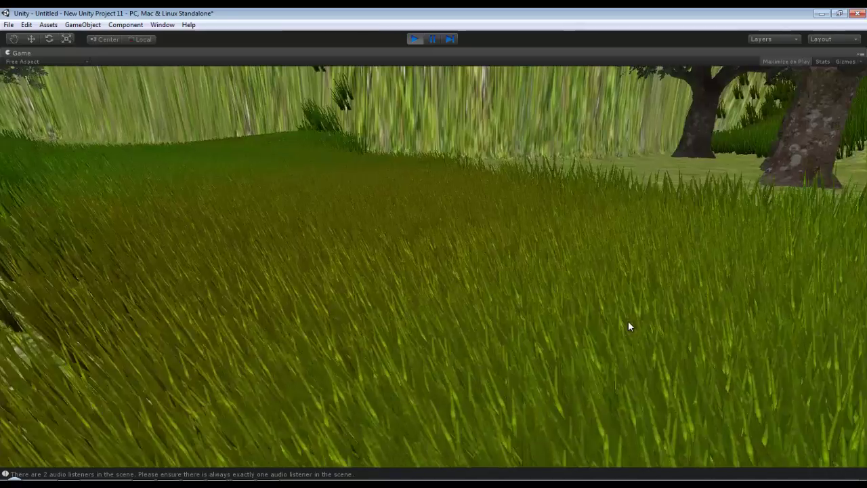
pyautogui.press('w')
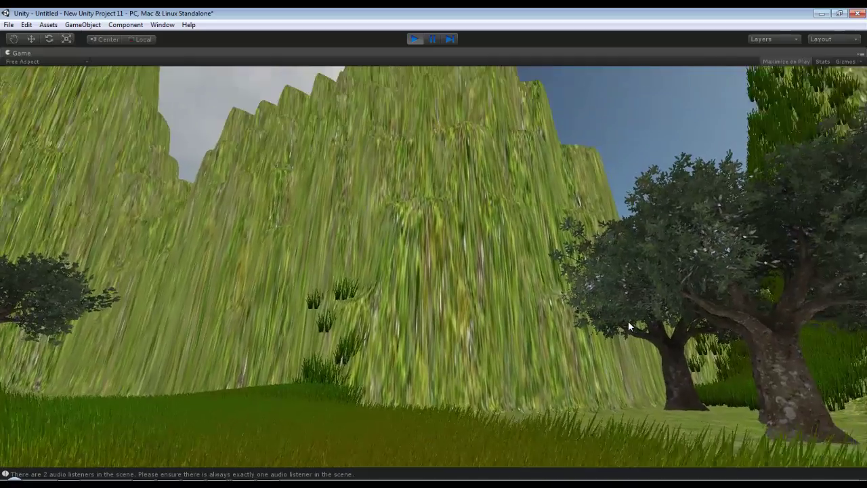
pyautogui.press('a')
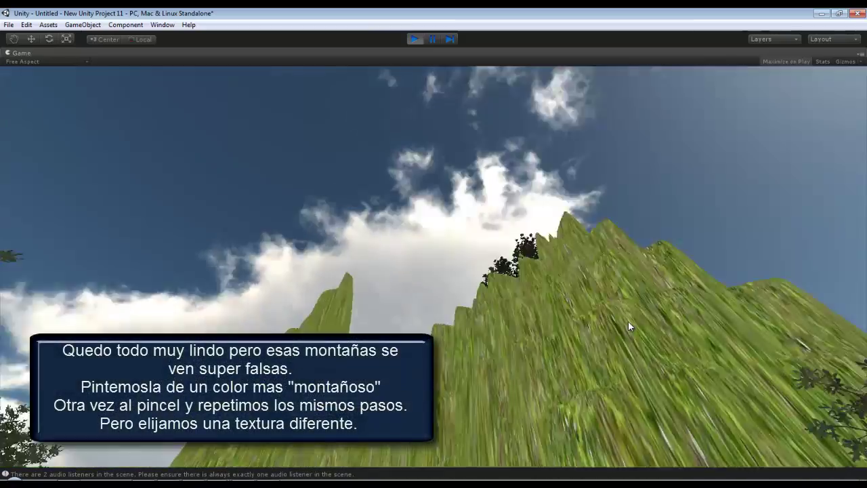
pyautogui.press('d')
pyautogui.hotkey('ctrl', 'p')
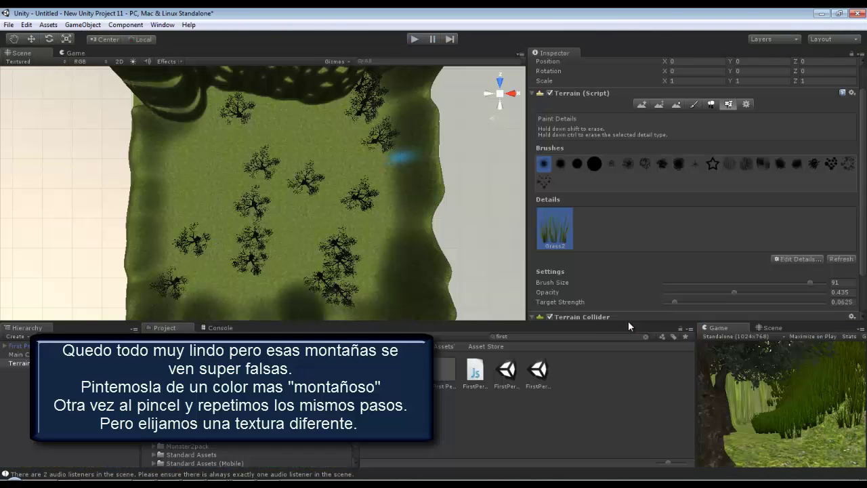
# - Add a new terrain texture in Paint Texture and pick Grass&Rock from a 'grass' search
pyautogui.hotkey('shift', 'r')
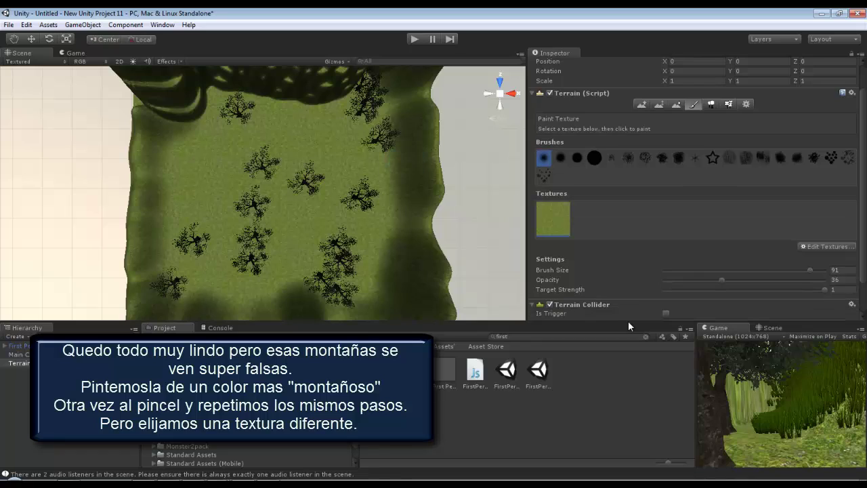
pyautogui.click(826, 245)
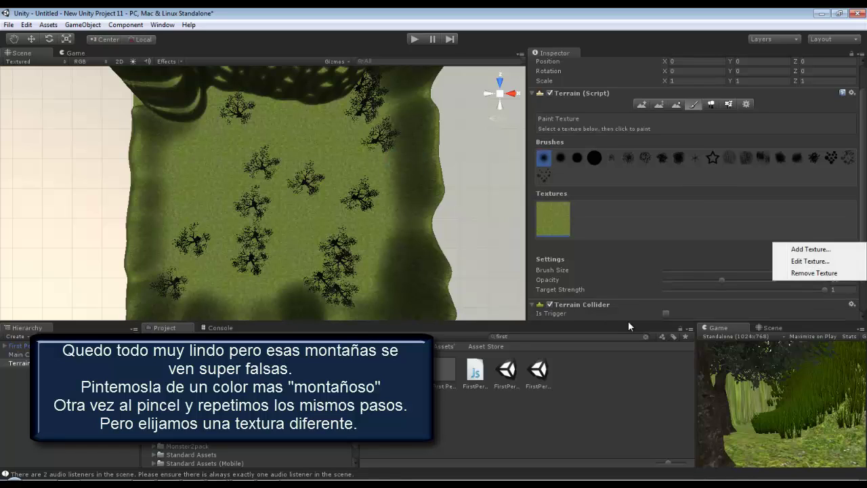
pyautogui.click(810, 248)
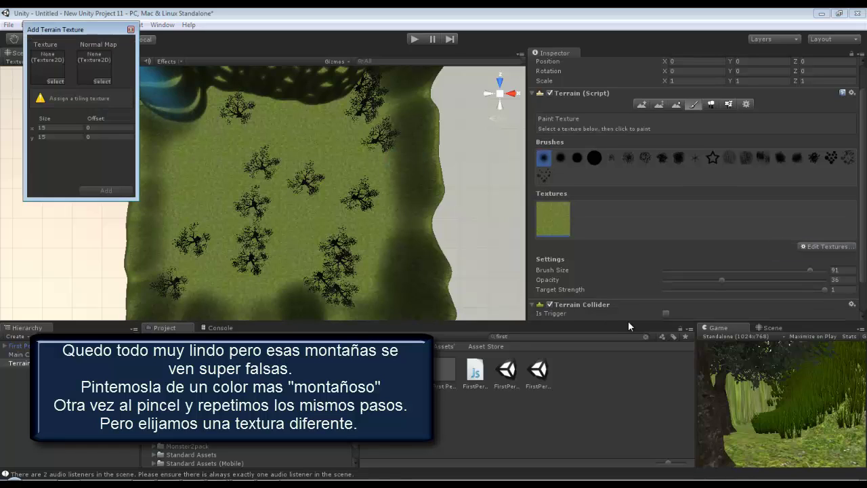
pyautogui.click(55, 80)
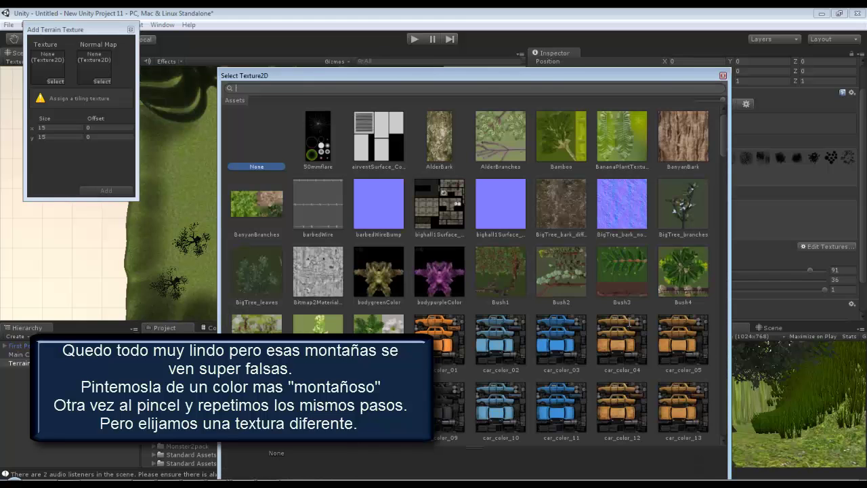
pyautogui.write('grass')
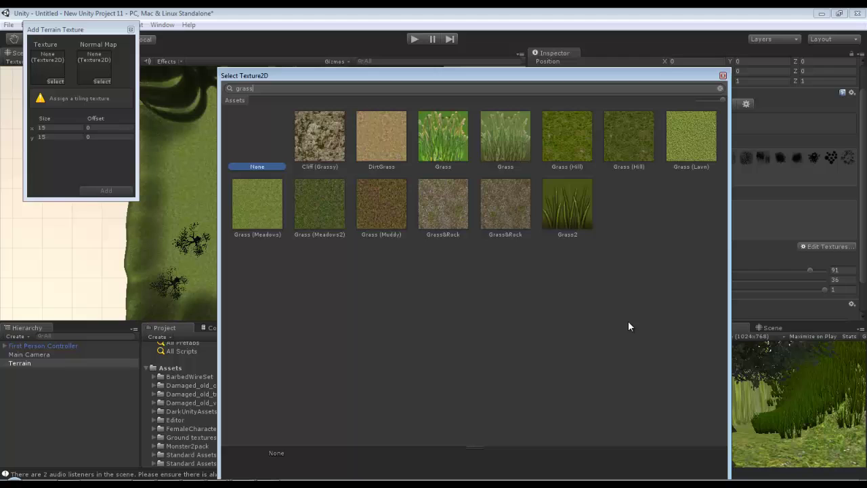
pyautogui.click(506, 203)
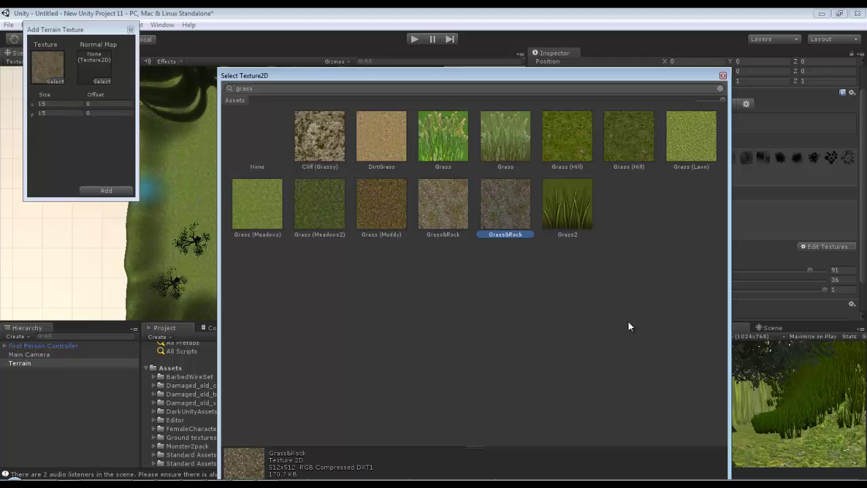
# - Close the texture picker, keeping Grass&Rock as the chosen texture
pyautogui.press('Return')
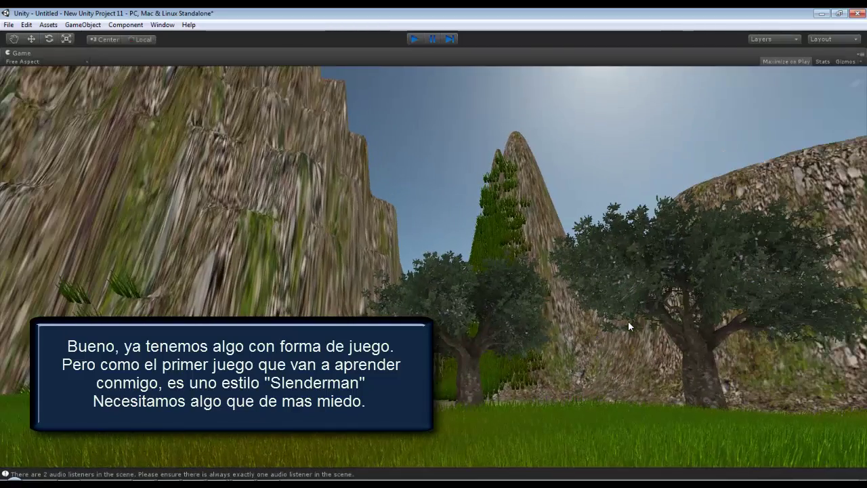
# - Stop play mode and return to the editor
pyautogui.hotkey('ctrl', 'p')
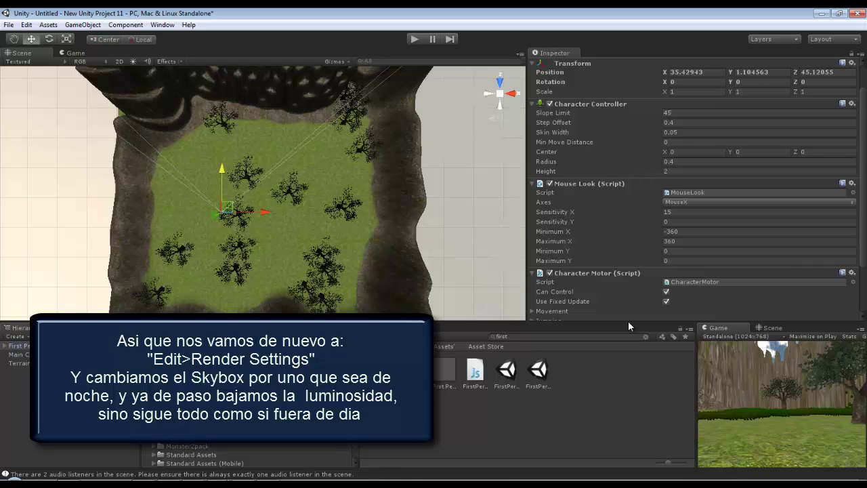
# - Set the Render Settings skybox material to StarryNight Skybox, filtering the picker by 'sk'
pyautogui.hotkey('ctrl', '2')
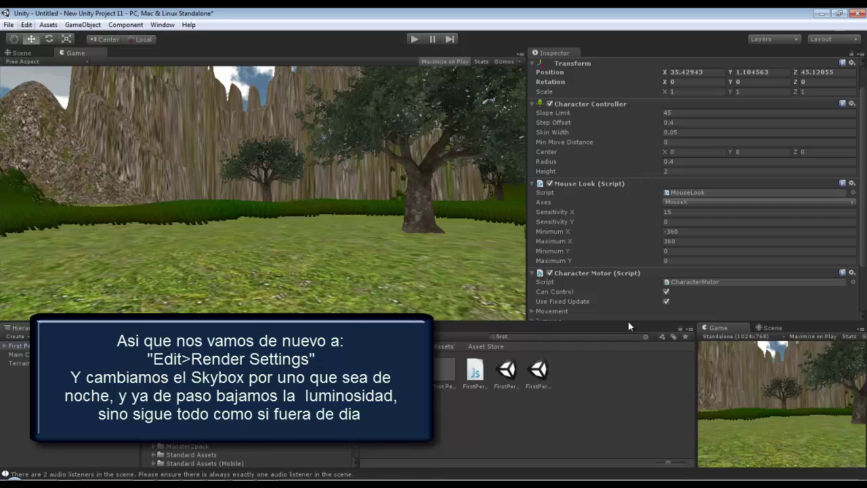
pyautogui.hotkey('alt', 'e')
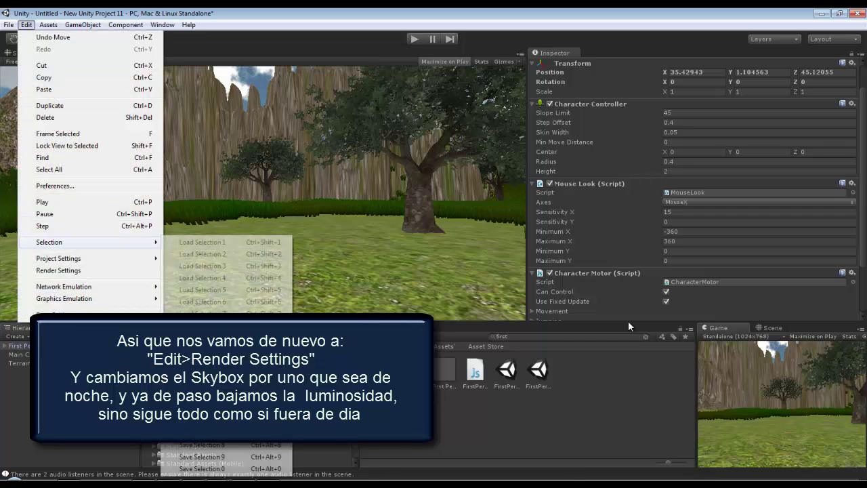
pyautogui.press('Down')
pyautogui.press('Down')
pyautogui.press('Return')
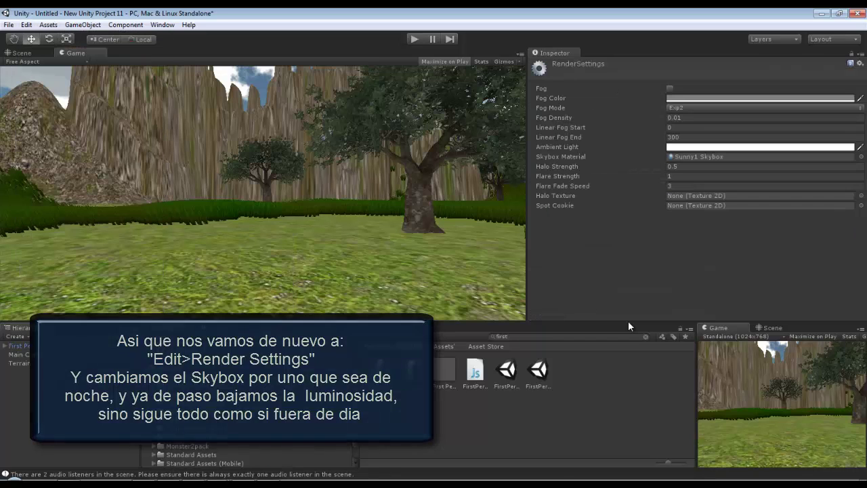
pyautogui.press('Return')
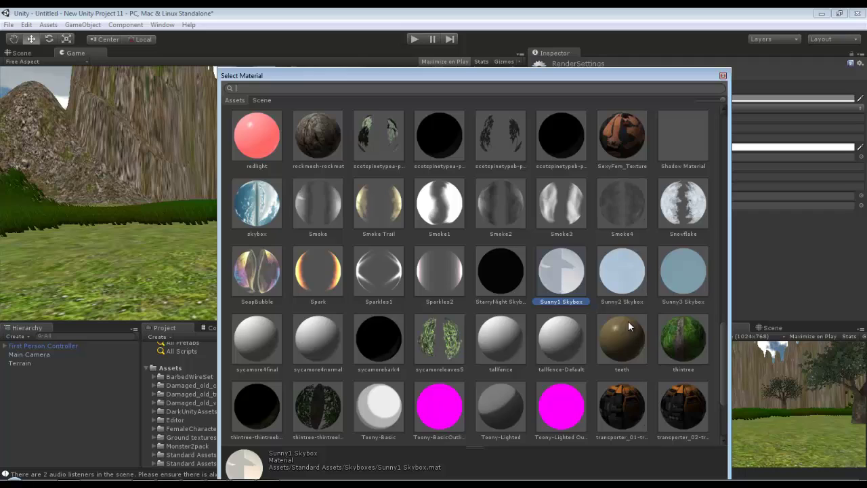
pyautogui.write('sky')
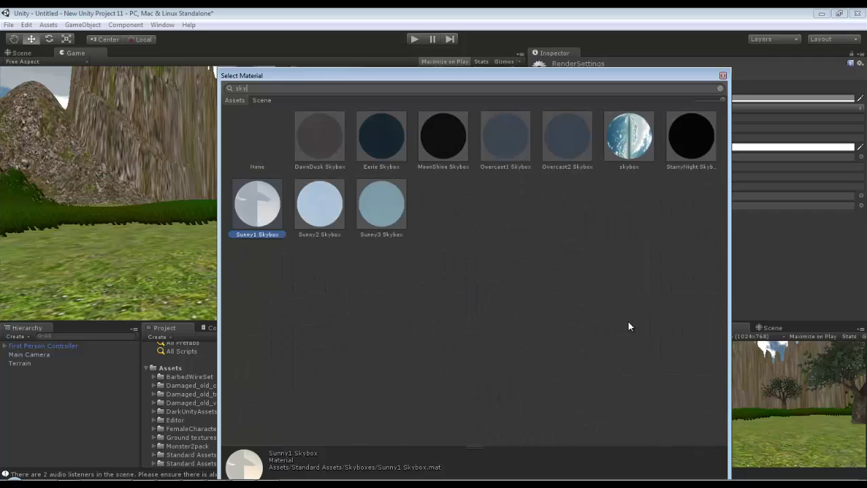
pyautogui.press('Up')
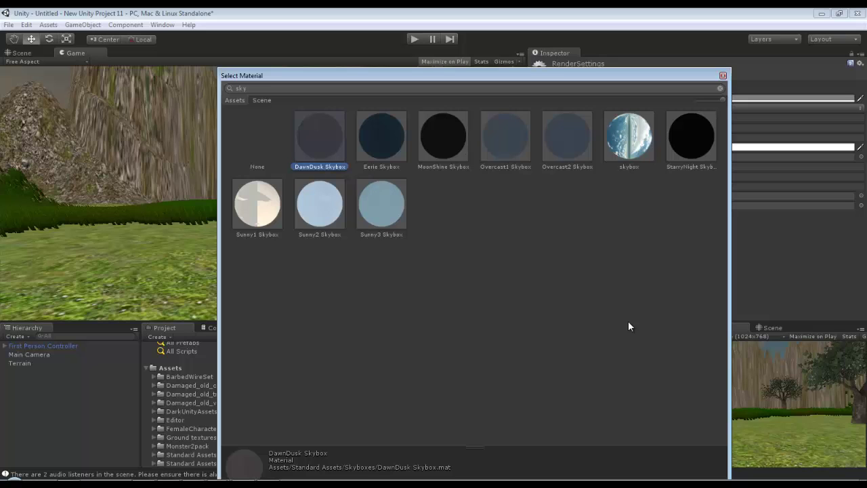
pyautogui.press('Right')
pyautogui.press('Right')
pyautogui.press('Right')
pyautogui.press('Return')
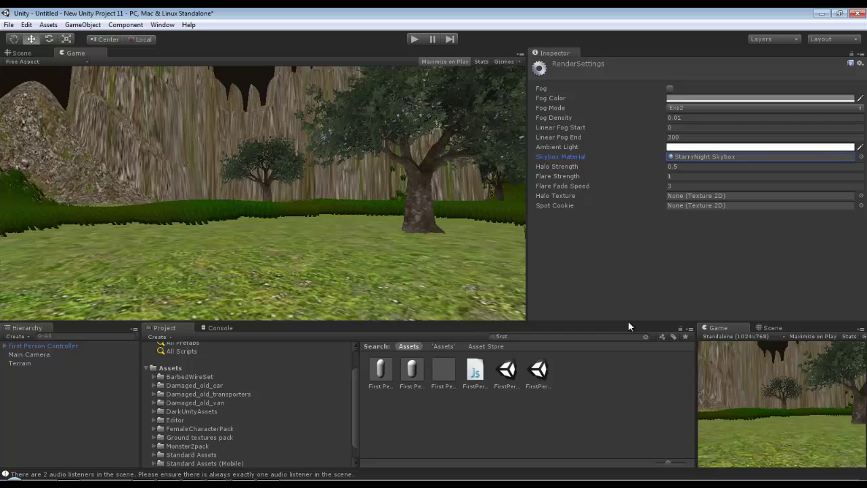
pyautogui.hotkey('ctrl', '1')
pyautogui.press('Up')
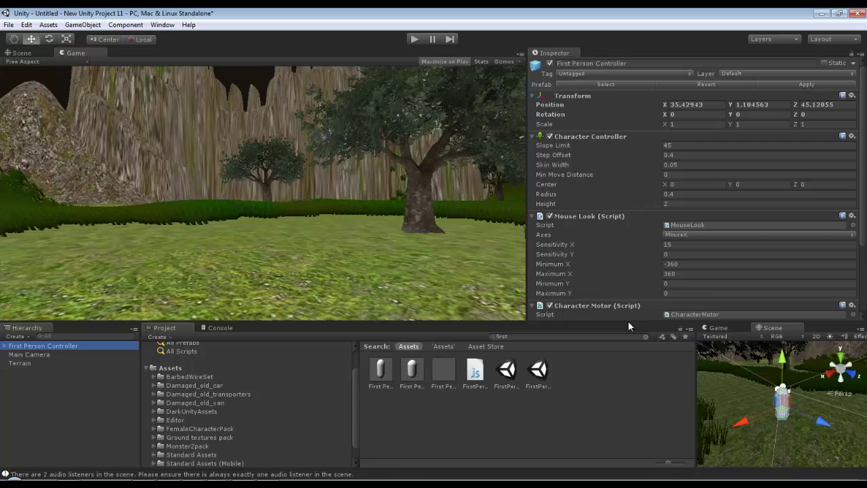
# - Open Render Settings and the Ambient Light colour picker to choose a dark grey (about 54, 56, 56)
pyautogui.moveTo(629, 326); pyautogui.dragTo(629, 321, button='right')
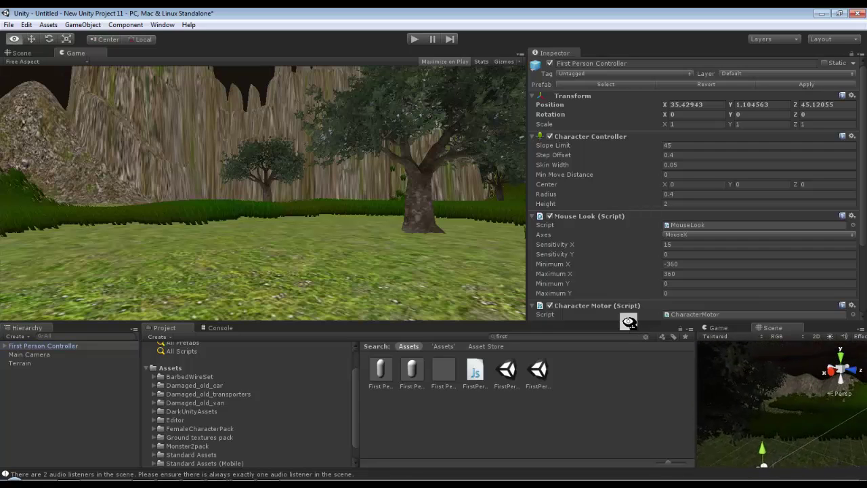
pyautogui.moveTo(629, 322); pyautogui.dragTo(629, 327, button='right')
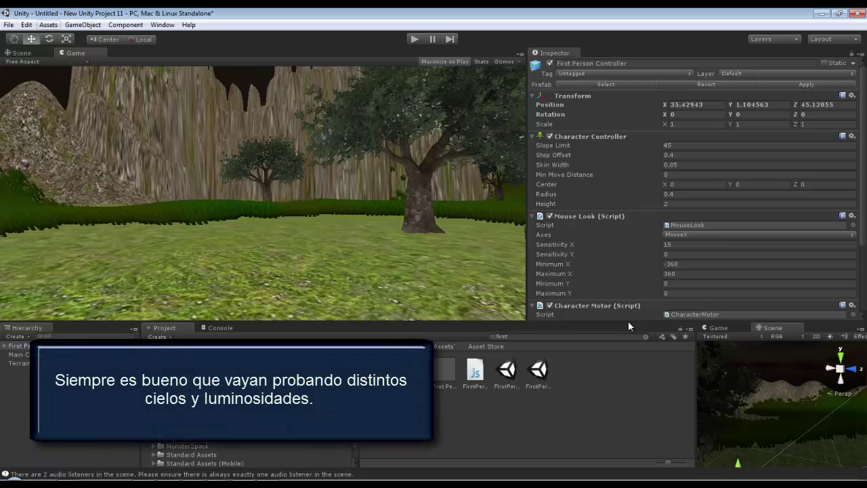
pyautogui.hotkey('alt', 'e')
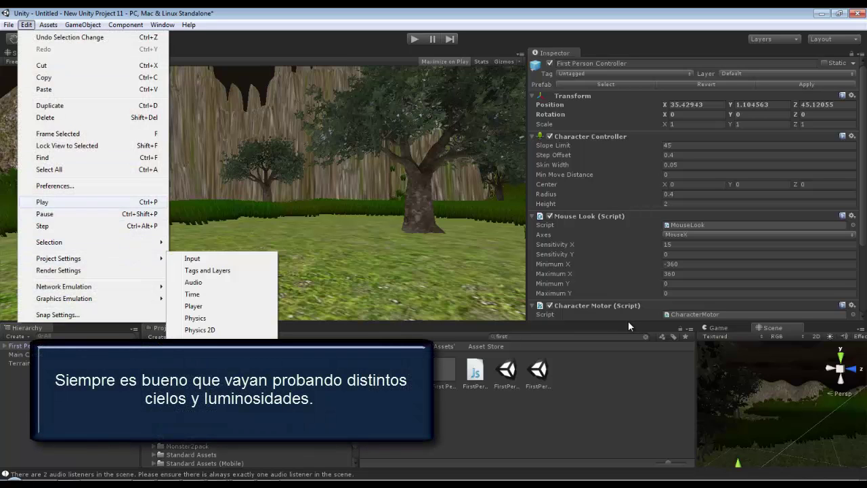
pyautogui.press('Down')
pyautogui.press('Down')
pyautogui.press('Down')
pyautogui.press('Return')
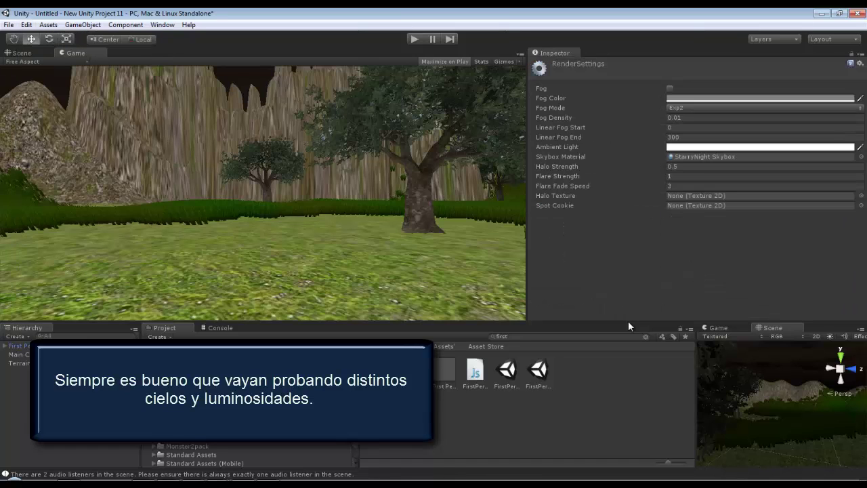
pyautogui.press('Return')
pyautogui.press('Escape')
pyautogui.press('Return')
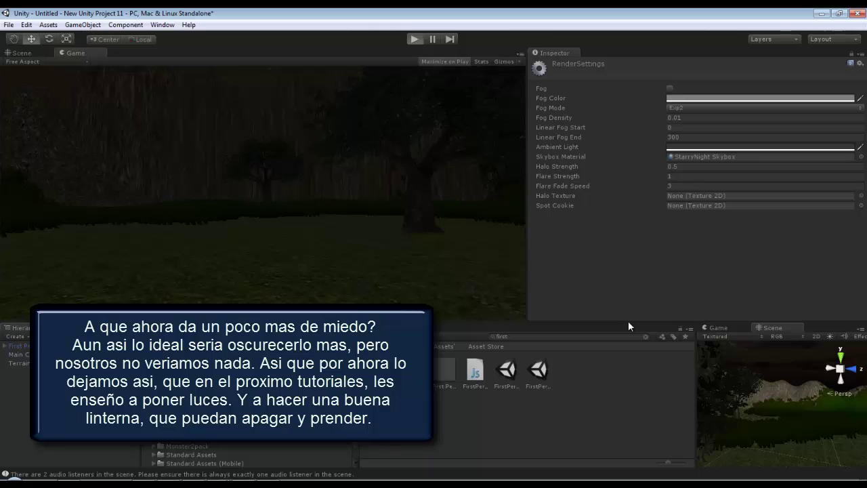
# - Play-test the darkened night scene, then stop and return to the editor
pyautogui.hotkey('ctrl', 'p')
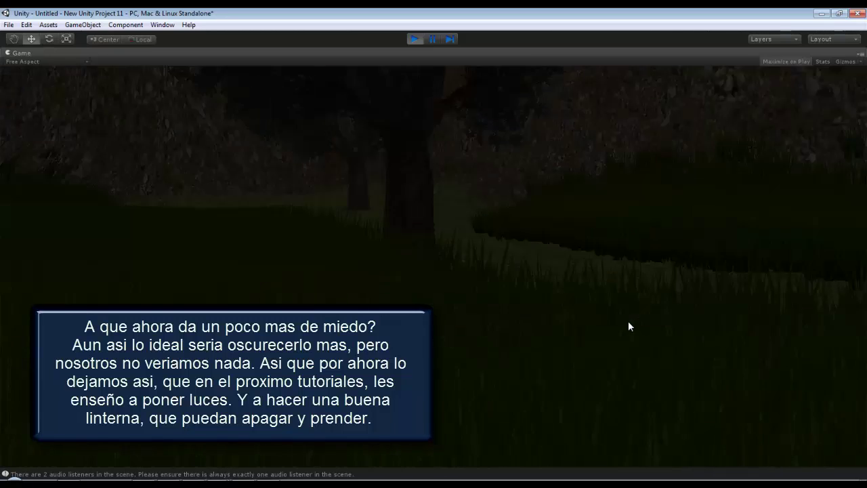
pyautogui.hotkey('ctrl', 'p')
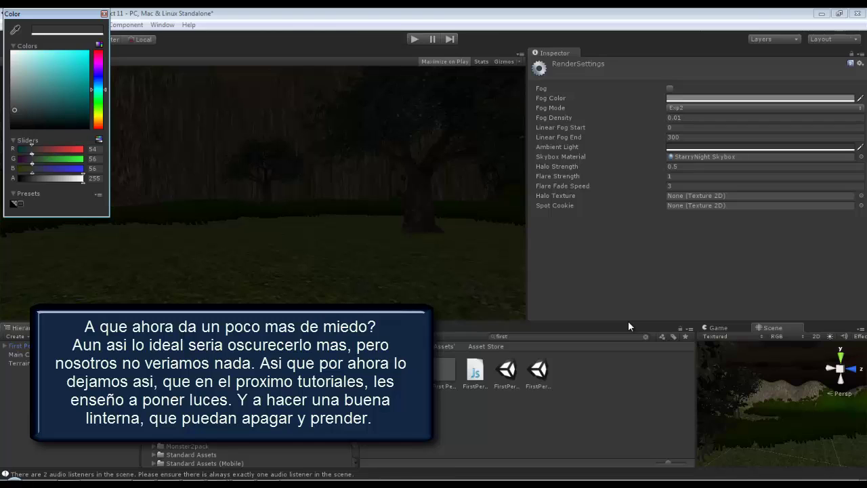
# - Dim the ambient light to a very dark grey, lighten it slightly, and close the colour chooser
pyautogui.moveTo(15, 109)
pyautogui.mouseDown()
pyautogui.moveTo(13, 125)
pyautogui.moveTo(12, 117)
pyautogui.mouseUp()
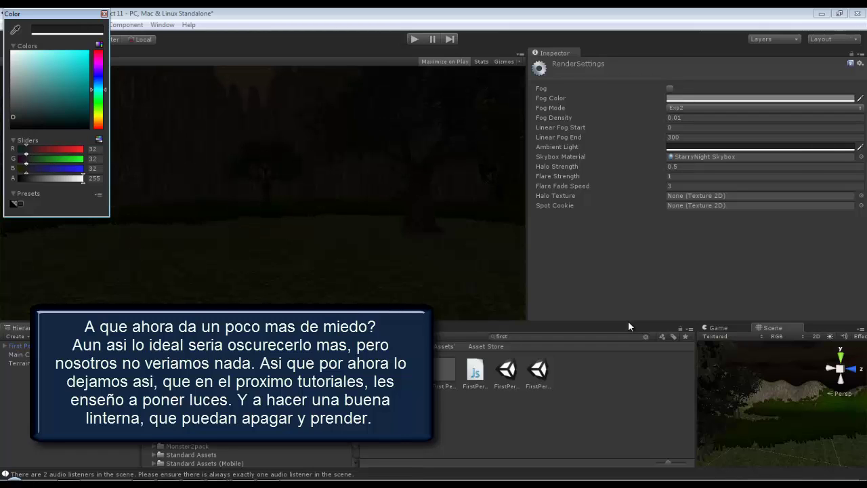
pyautogui.moveTo(12, 117); pyautogui.dragTo(12, 117)
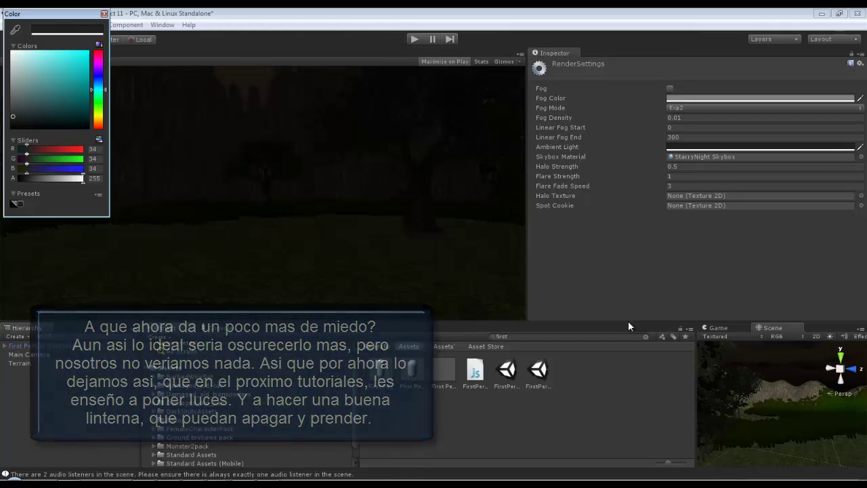
pyautogui.click(629, 327)
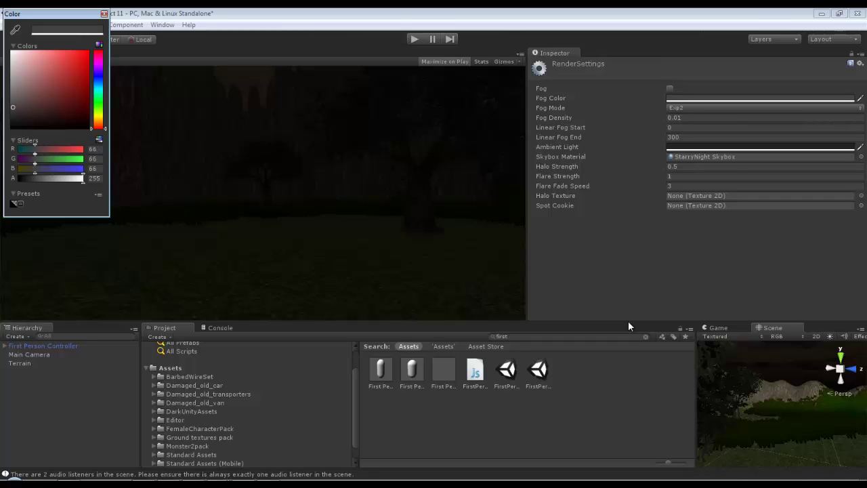
pyautogui.click(629, 327)
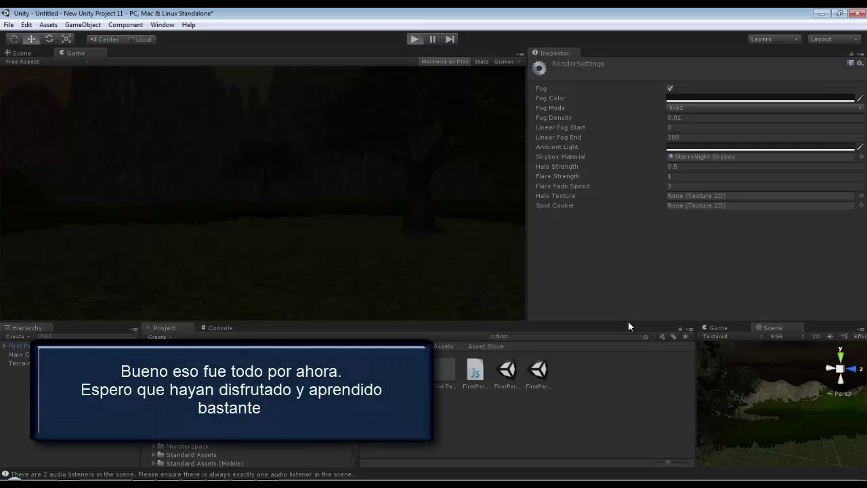
pyautogui.hotkey('ctrl', 'p')
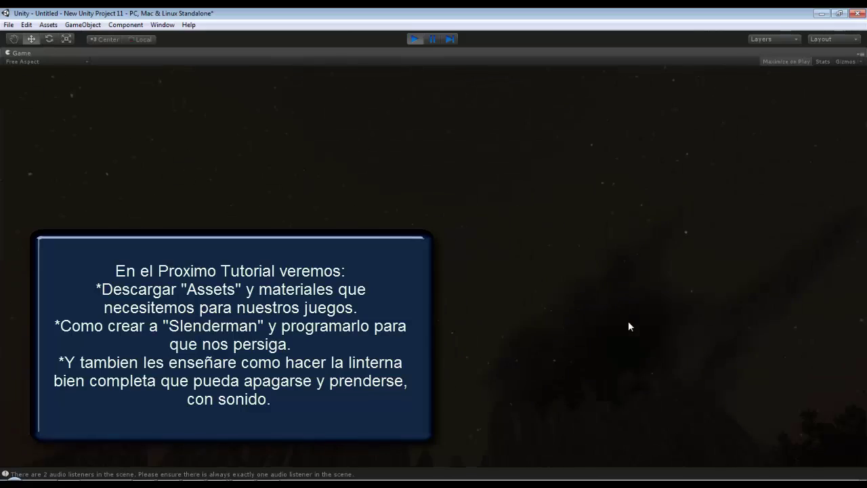
pyautogui.hotkey('ctrl', 'p')
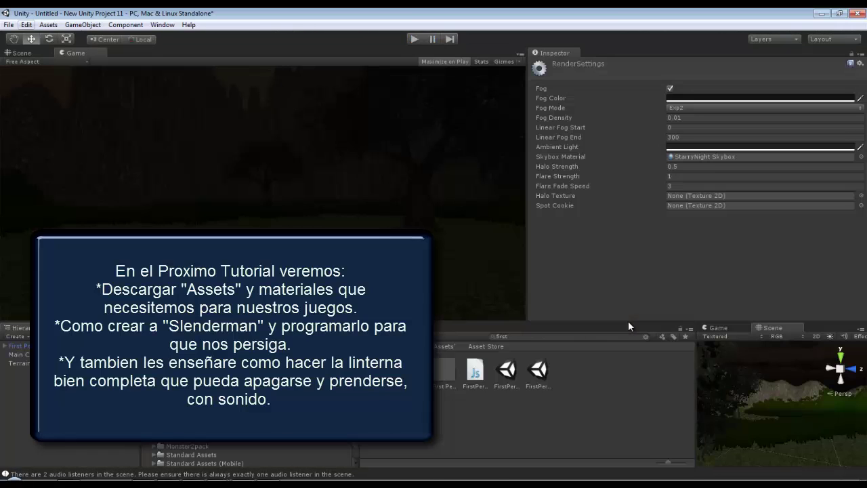
# - Save the scene as Tutorial1 in Assets, then save the whole project
pyautogui.hotkey('alt', 'f')
pyautogui.press('Up')
pyautogui.press('Up')
pyautogui.press('Up')
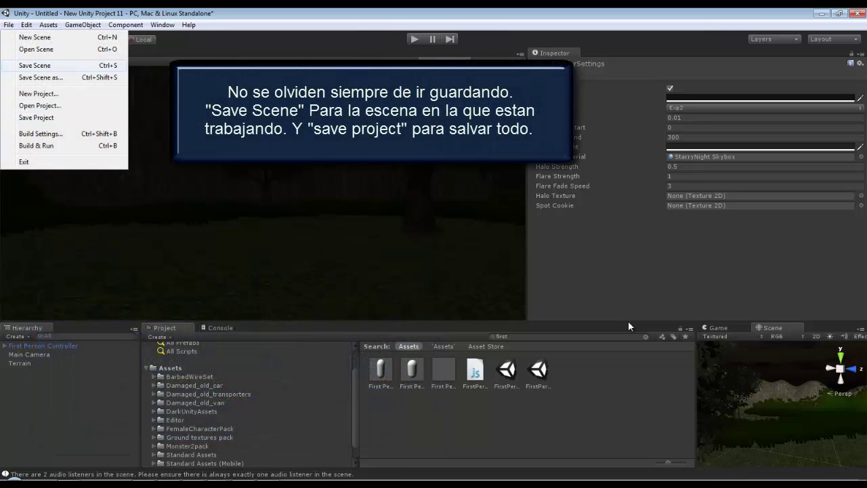
pyautogui.press('Return')
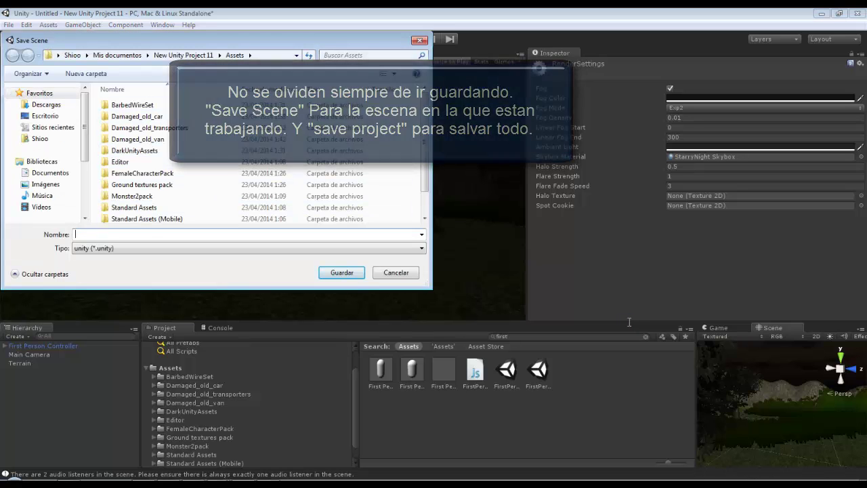
pyautogui.write('Tur')
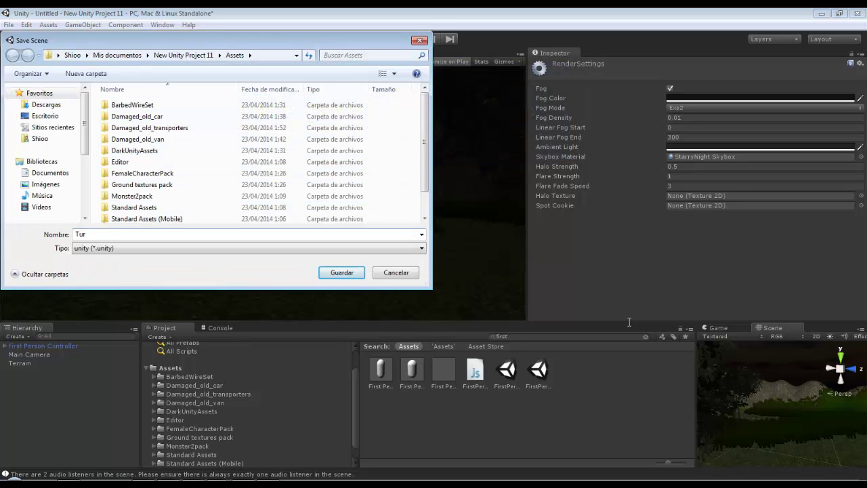
pyautogui.press('BackSpace')
pyautogui.write('torial1')
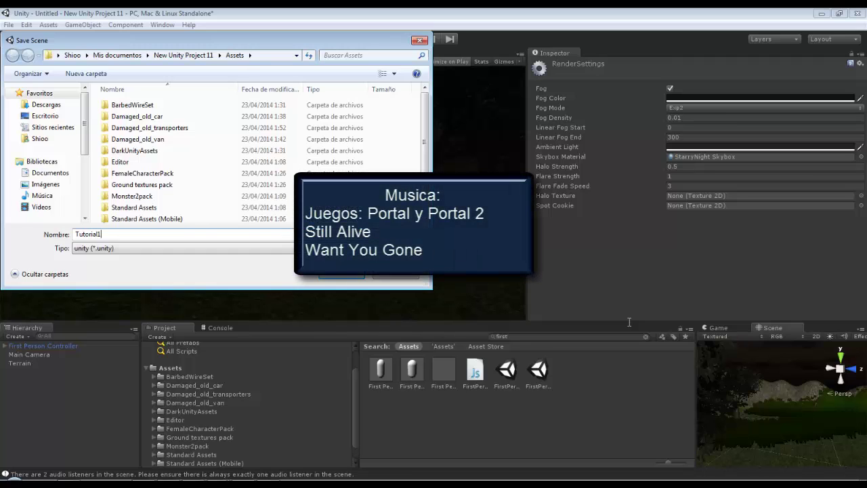
pyautogui.press('Return')
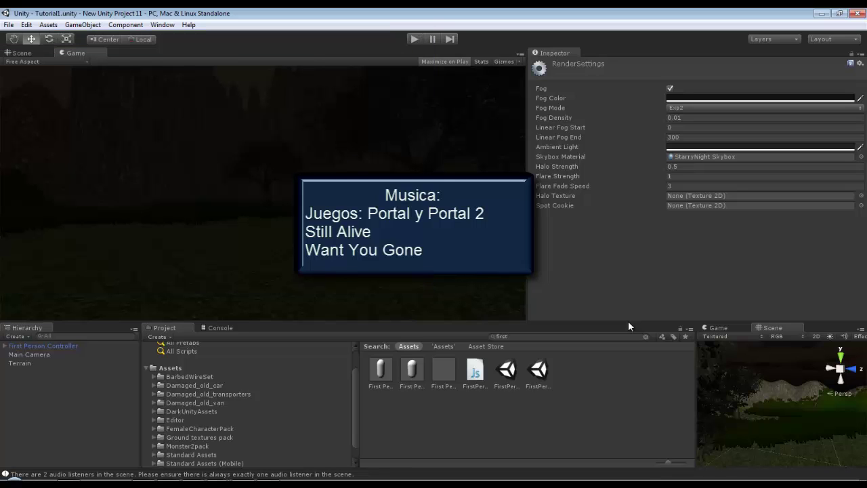
pyautogui.hotkey('alt', 'f')
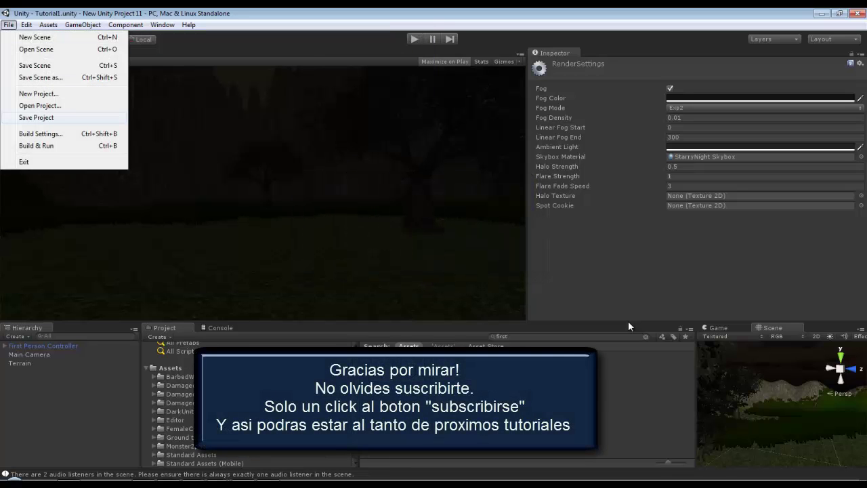
pyautogui.press('Return')
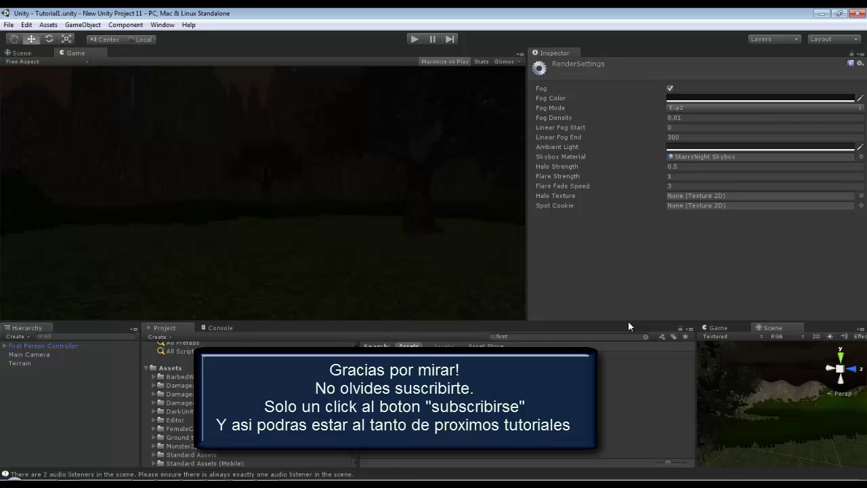